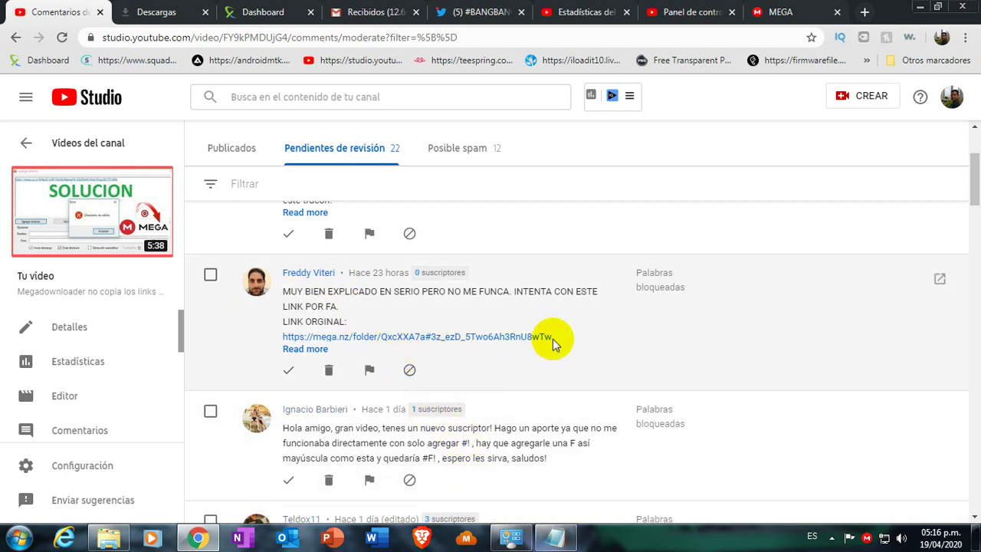
Step: Switch to the untitled Notepad note with the MEGA links and shrink and reposition its window over the comments page
click(555, 538)
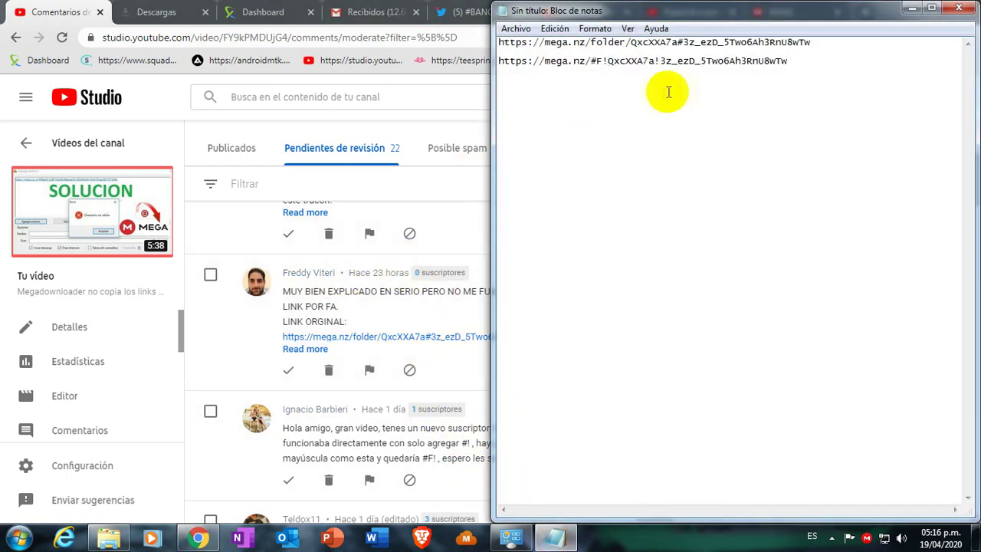
drag(712, 17, 631, 26)
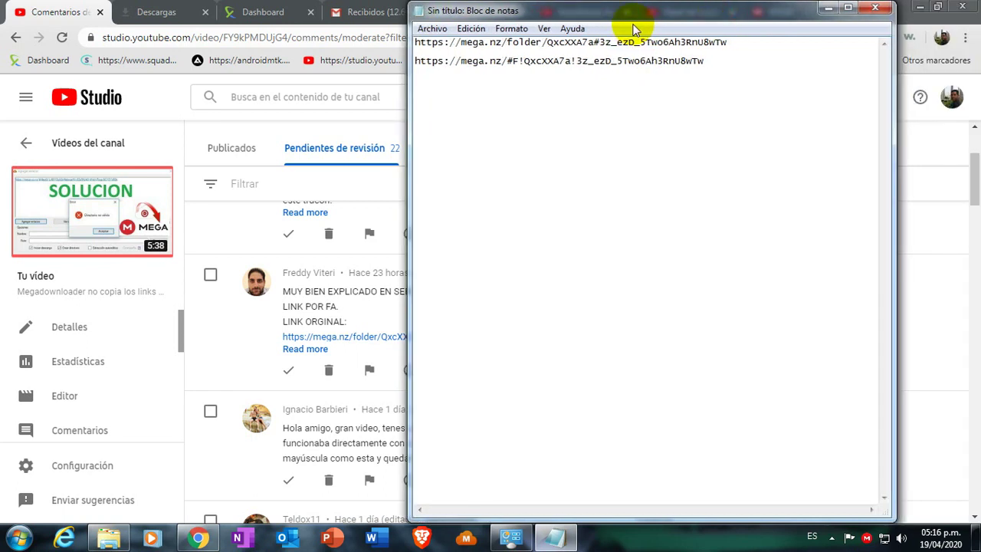
drag(625, 518, 636, 406)
drag(642, 285, 677, 199)
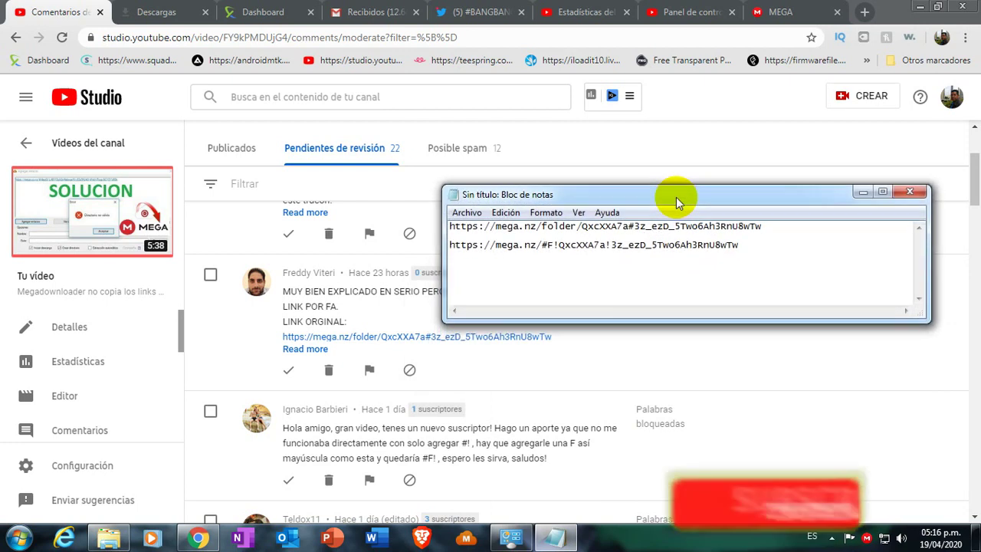
Step: Duplicate the original MEGA folder link from the first line onto the third line of the note
drag(581, 226, 546, 227)
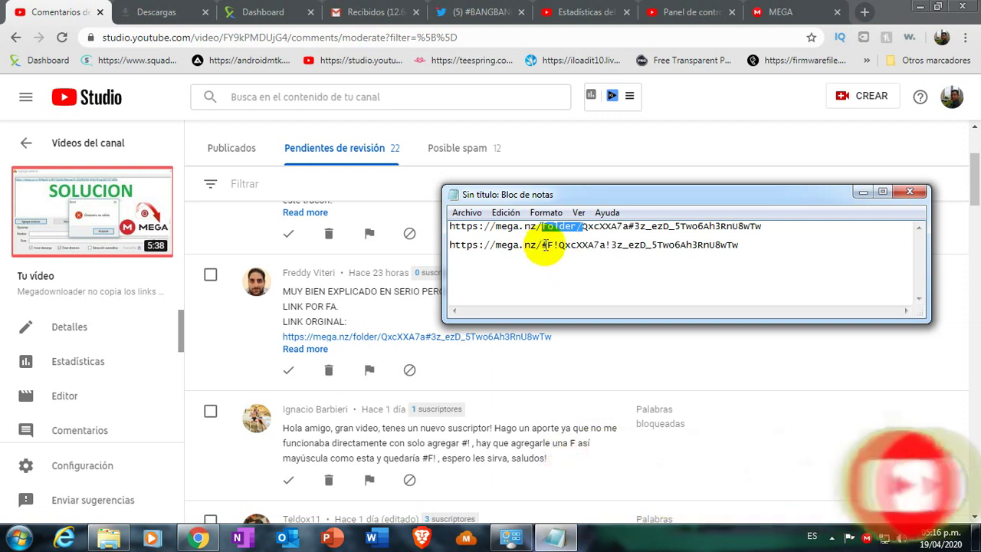
click(766, 227)
double_click(766, 227)
key(ctrl+c)
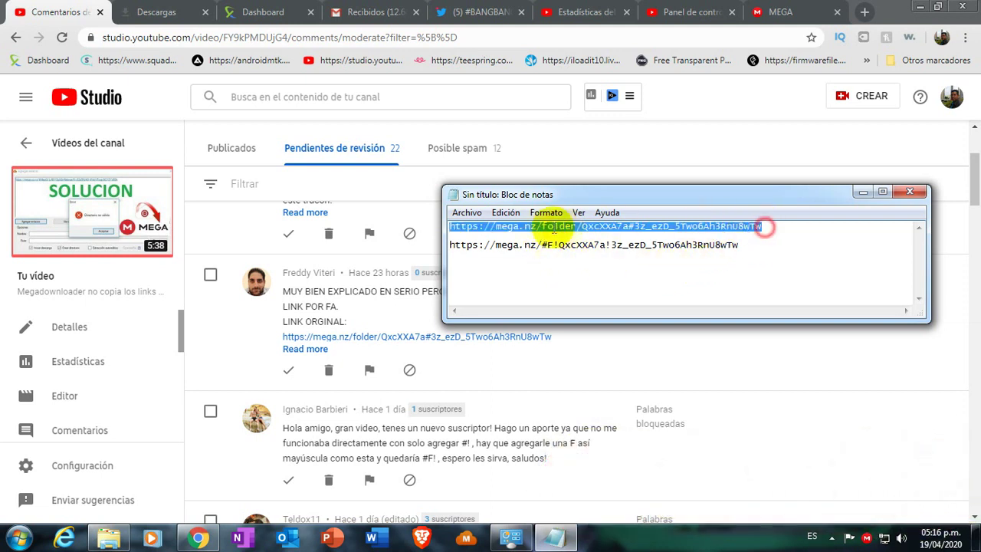
right_click(523, 229)
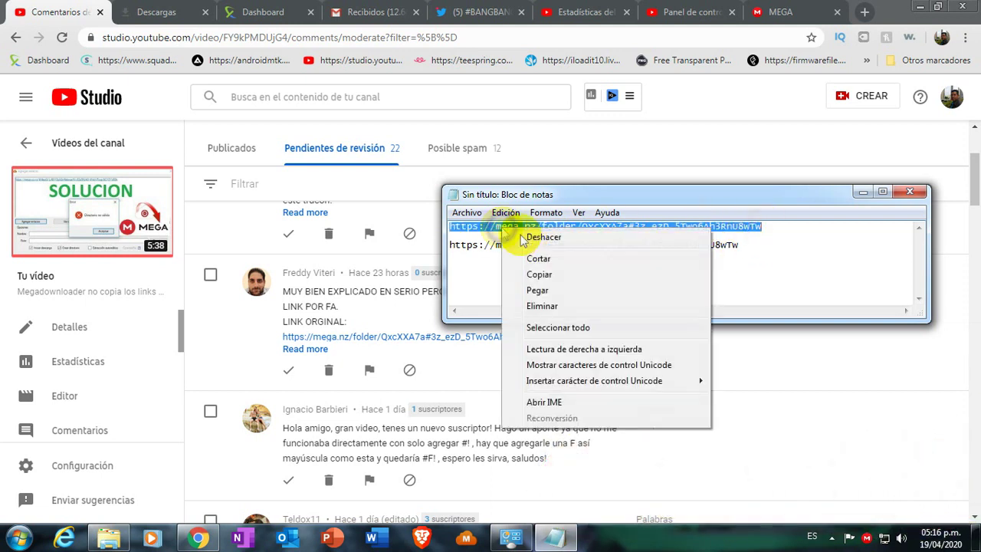
click(551, 276)
click(763, 254)
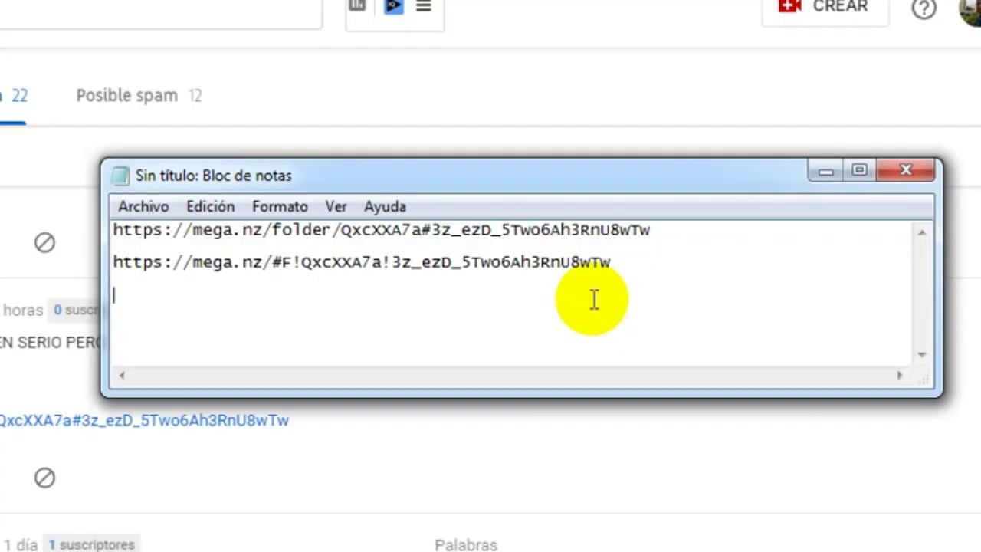
key(ctrl+v)
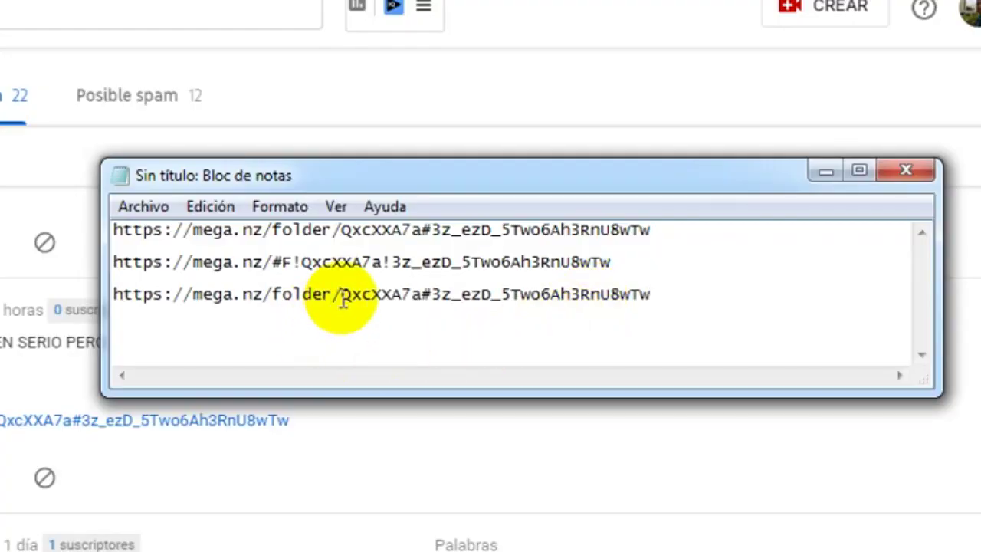
Step: Replace "folder/" with "#F!" in the link on the third line
drag(341, 296, 272, 297)
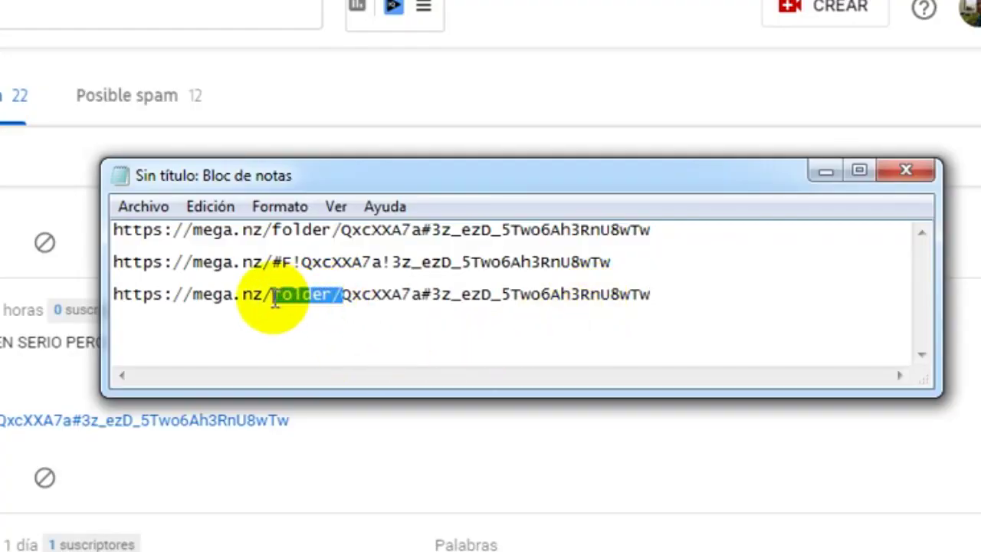
key(Delete)
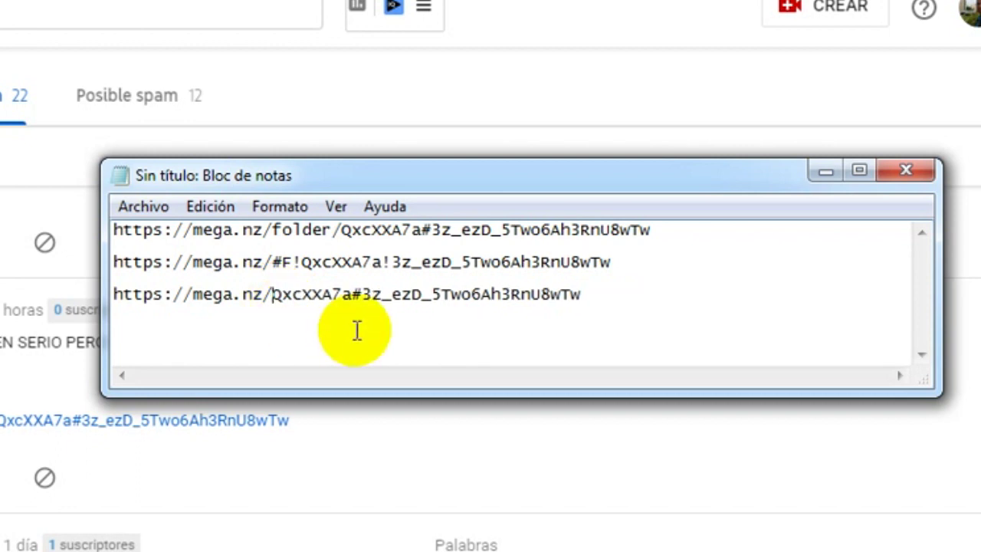
text(#)
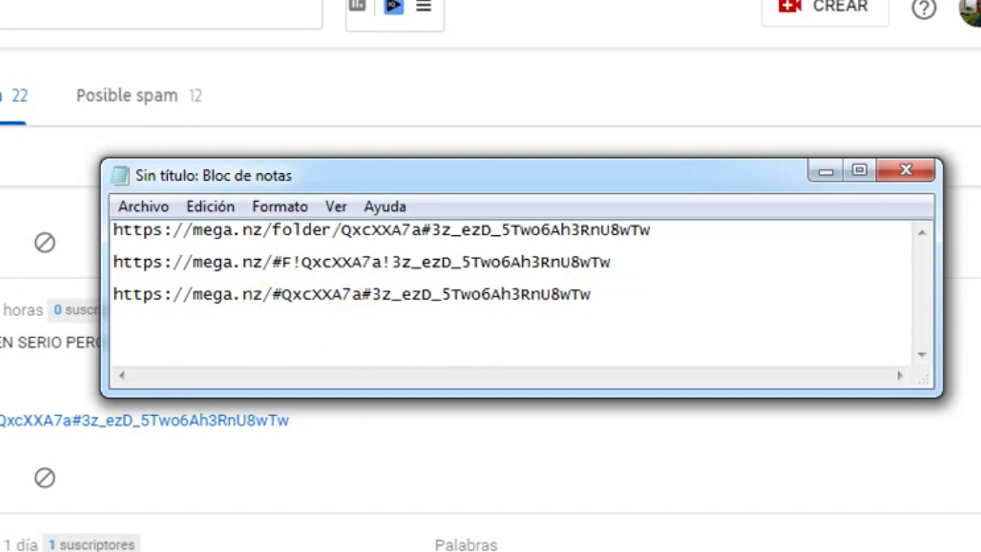
text(F)
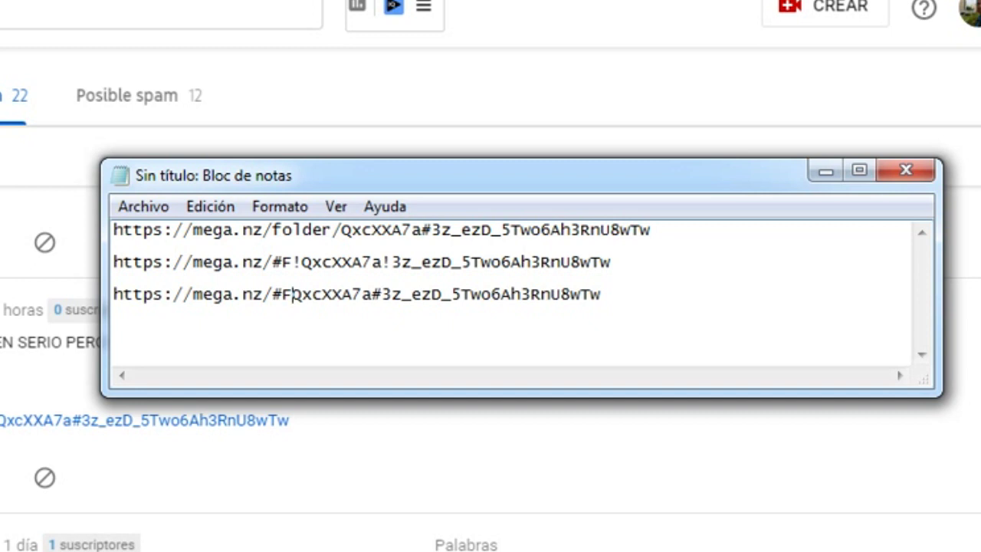
text(!)
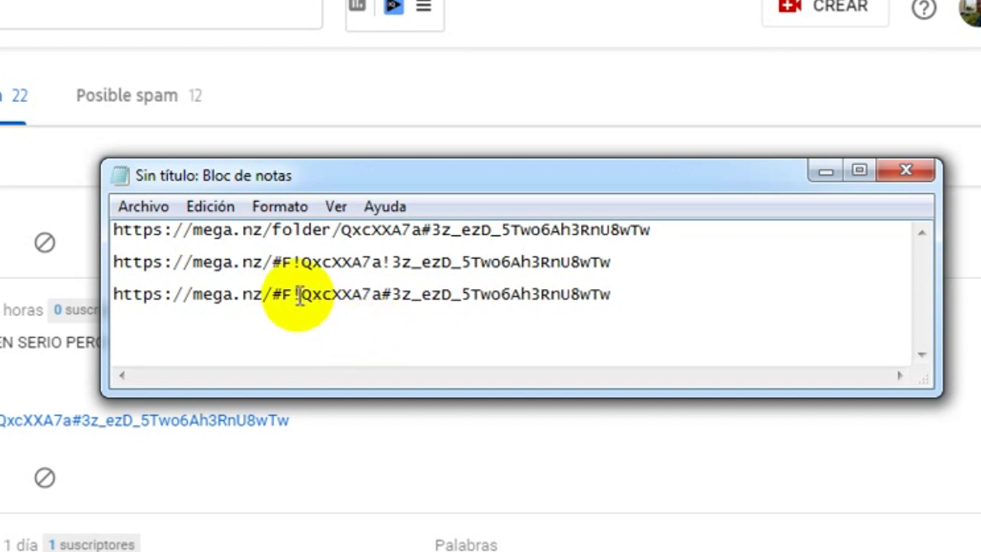
Step: Replace the second "#" with "!" in the third-line link, just before "3z_"
click(389, 299)
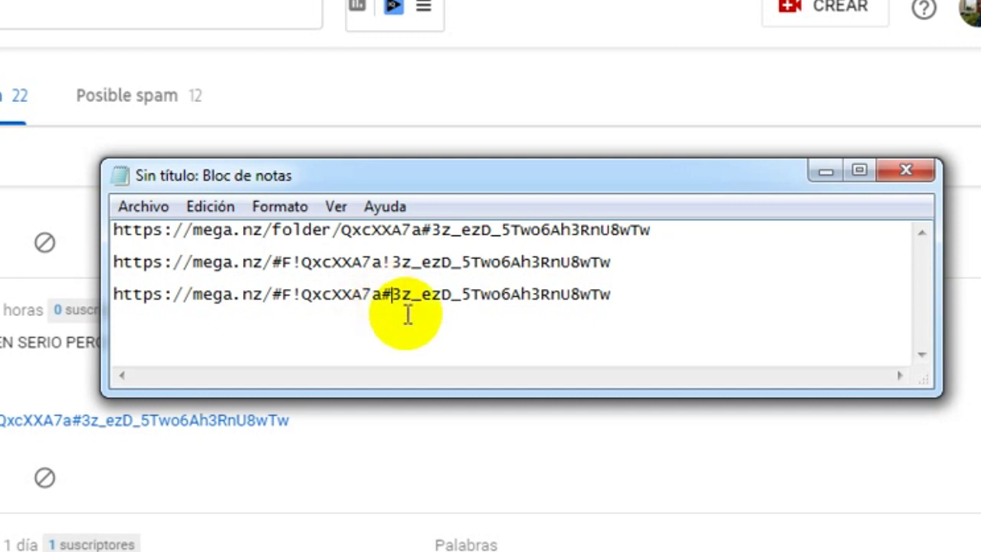
key(BackSpace)
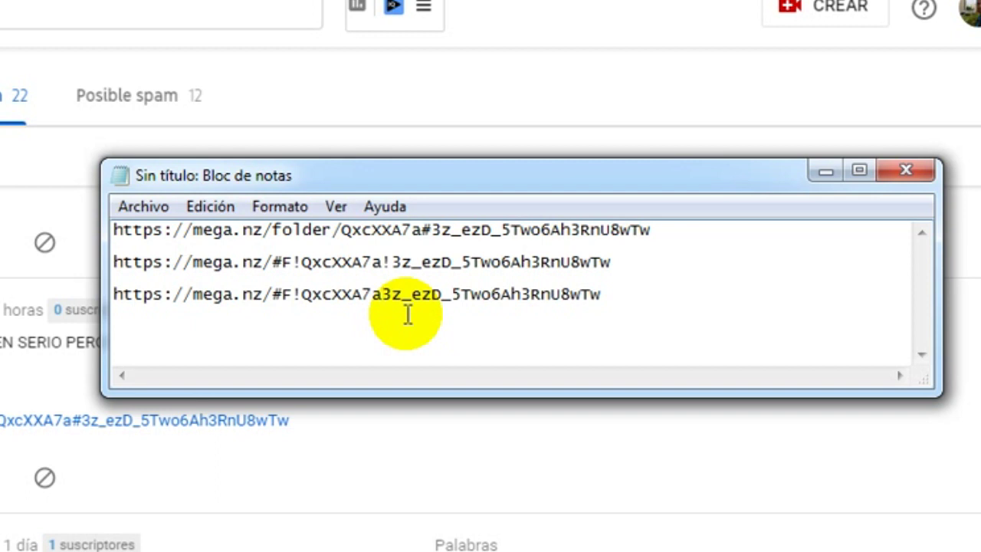
text(!)
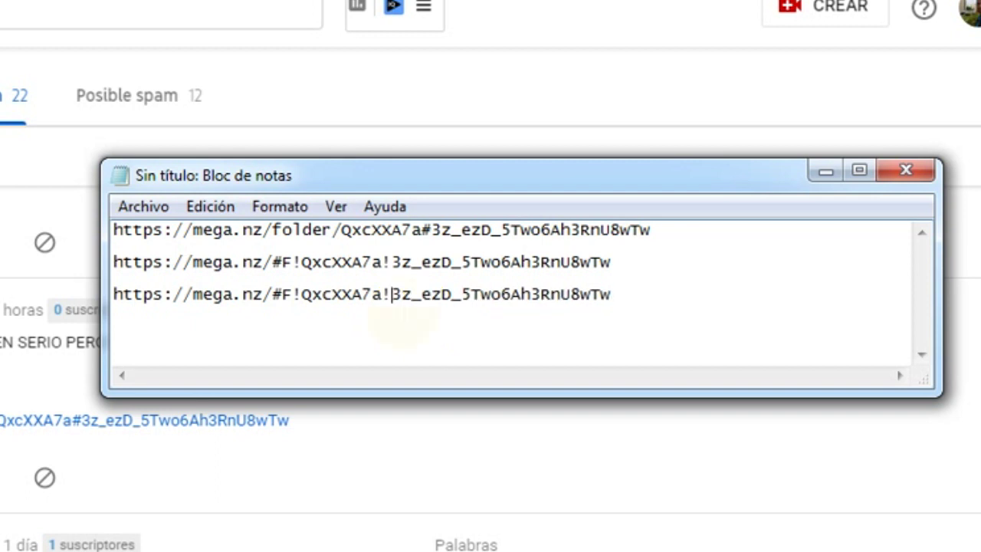
Step: Launch MegaDownloader and minimize it, copy the converted third-line link, and dismiss the Agregar enlaces dialog
click(361, 537)
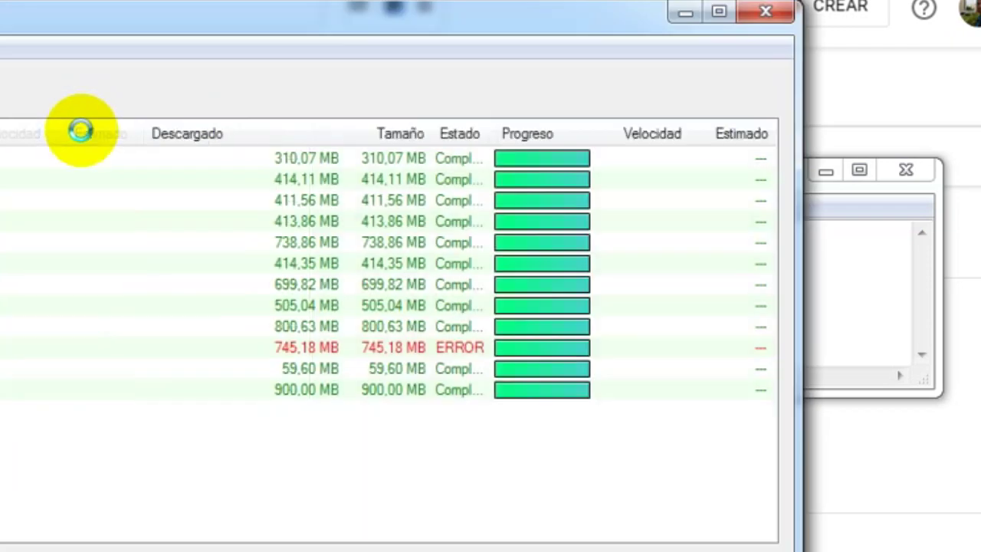
click(685, 23)
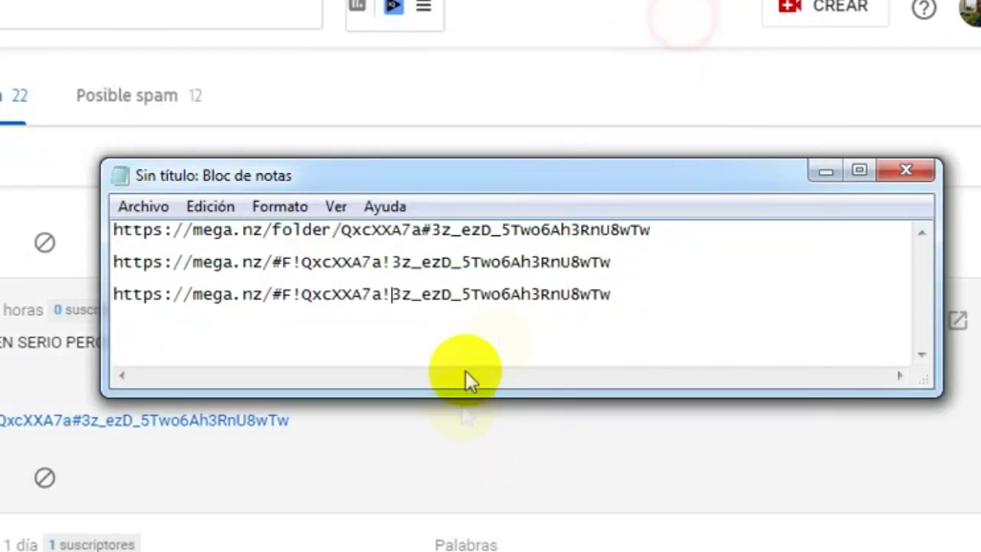
drag(616, 293, 123, 295)
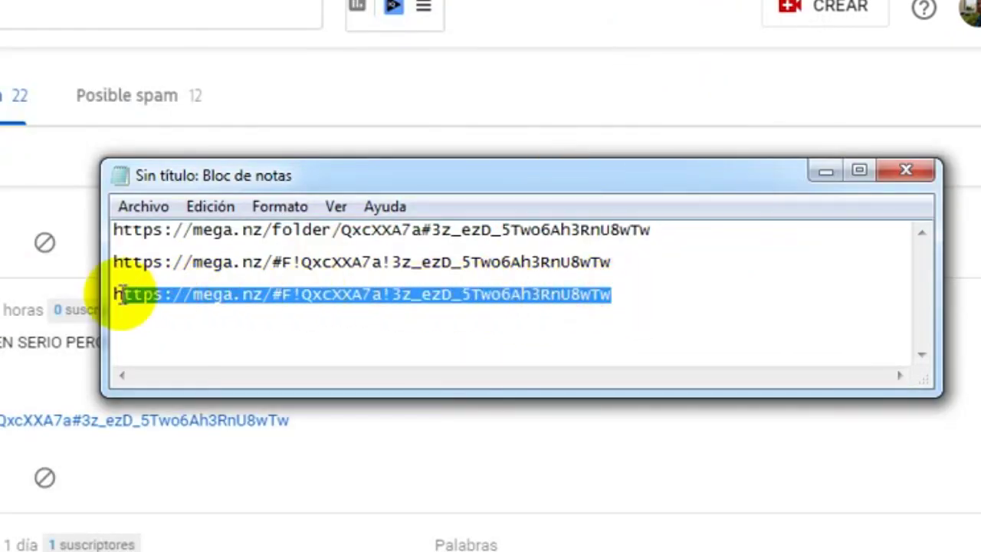
right_click(188, 298)
click(257, 375)
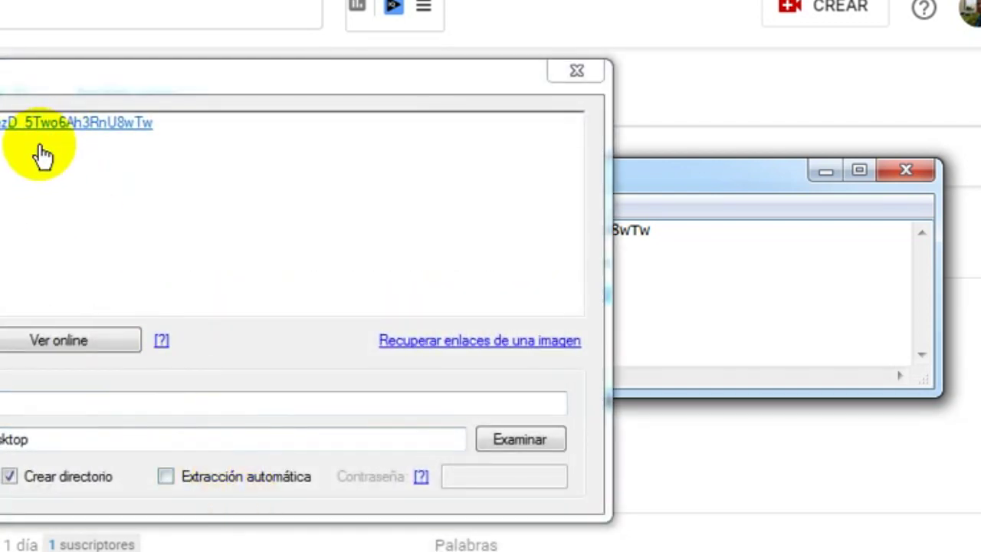
click(587, 74)
Step: Try copying the unconverted folder link from the first line for MegaDownloader to capture
drag(651, 230, 110, 227)
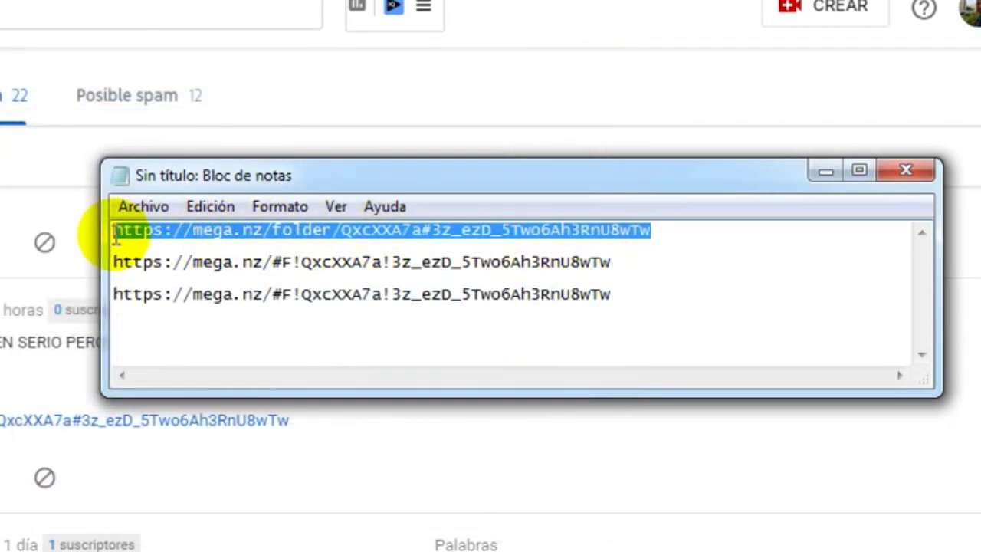
right_click(160, 230)
click(255, 313)
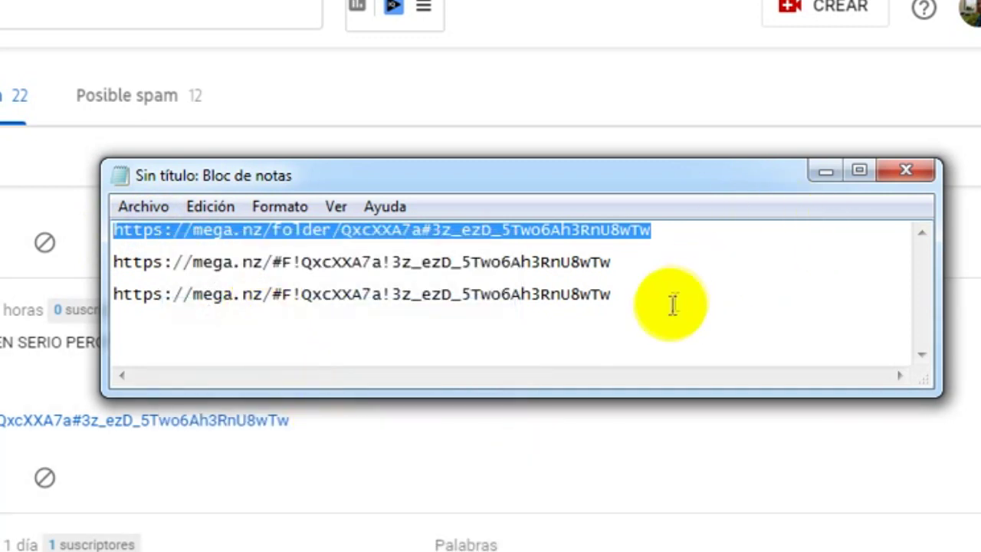
Step: Copy the converted third-line link again and add it to MegaDownloader with Iniciar descarga and Crear directorio enabled
drag(613, 294, 116, 283)
right_click(203, 298)
click(285, 343)
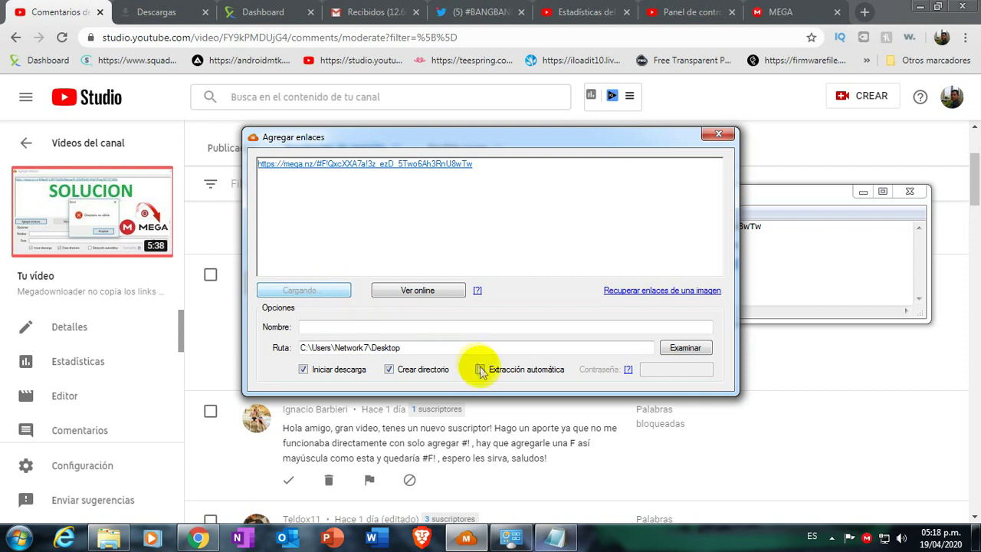
click(832, 537)
click(854, 442)
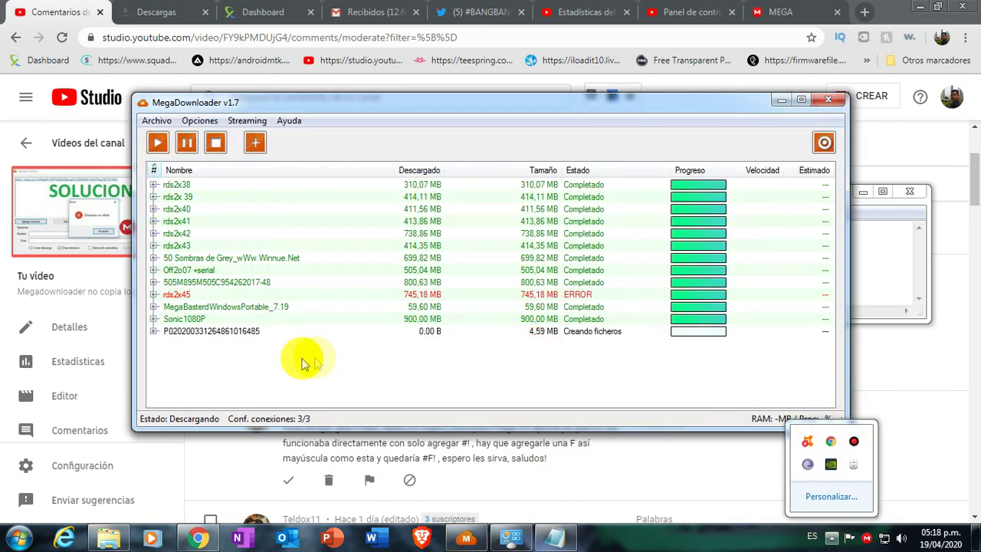
Step: Expand the newly added download package to show its files, minimize the browser, and move MegaDownloader aside on the desktop
click(153, 331)
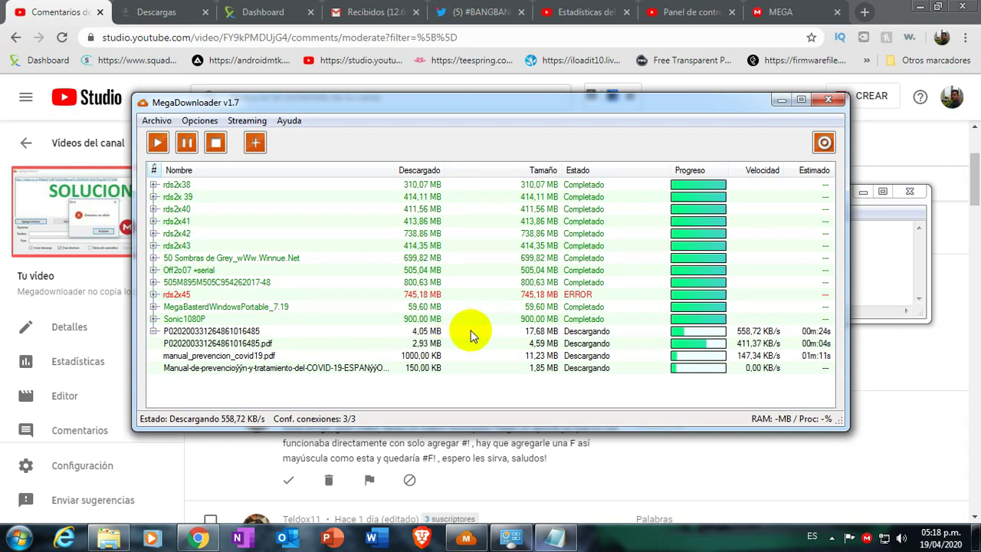
click(920, 14)
drag(331, 109, 493, 98)
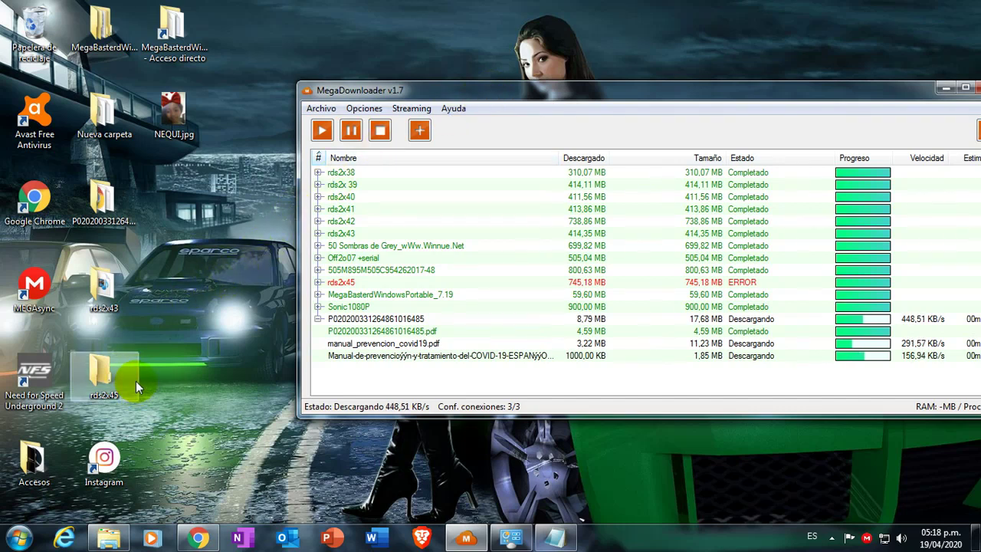
Step: Search the Accesos desktop folder for "u" and launch UltraSurf from the u1902.exe shortcut
double_click(50, 462)
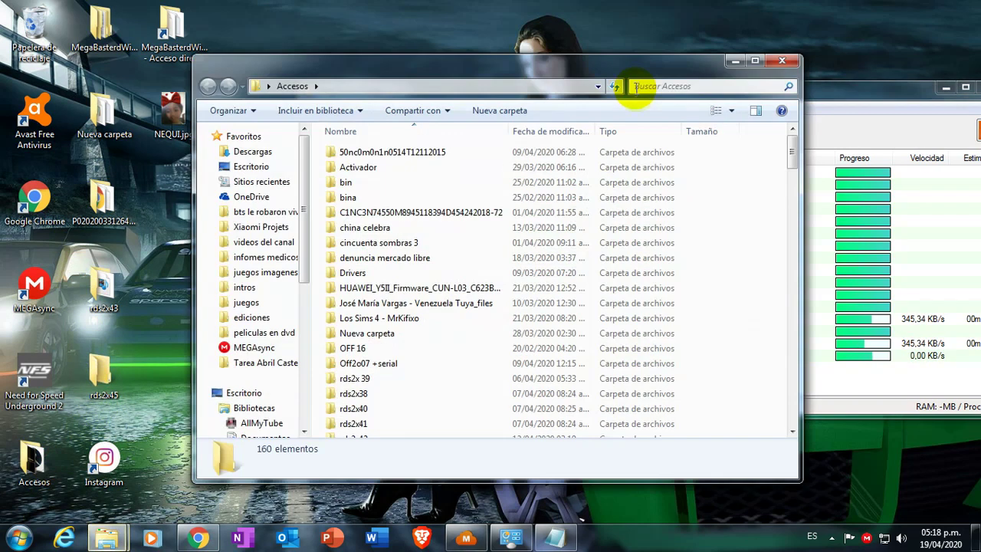
click(683, 86)
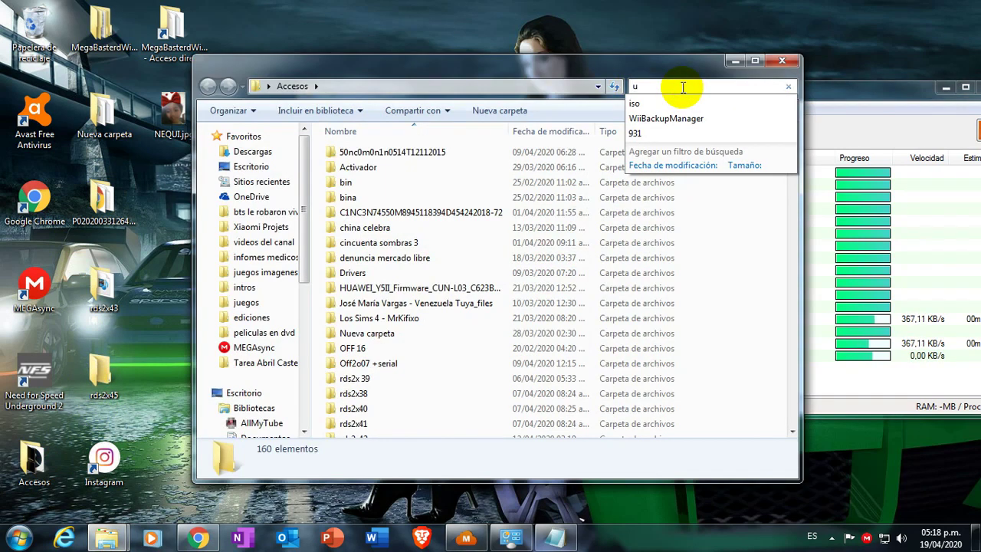
text(u)
click(471, 287)
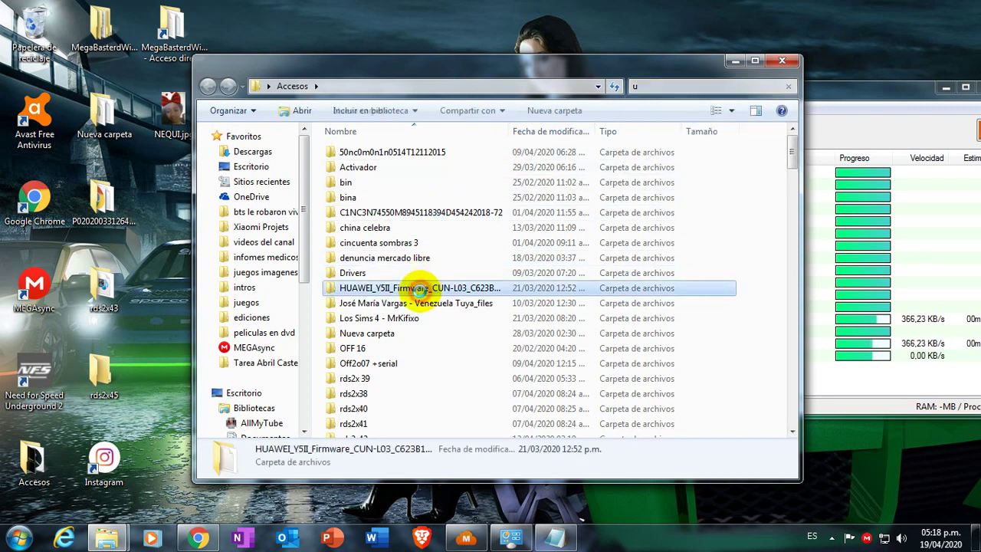
key(u)
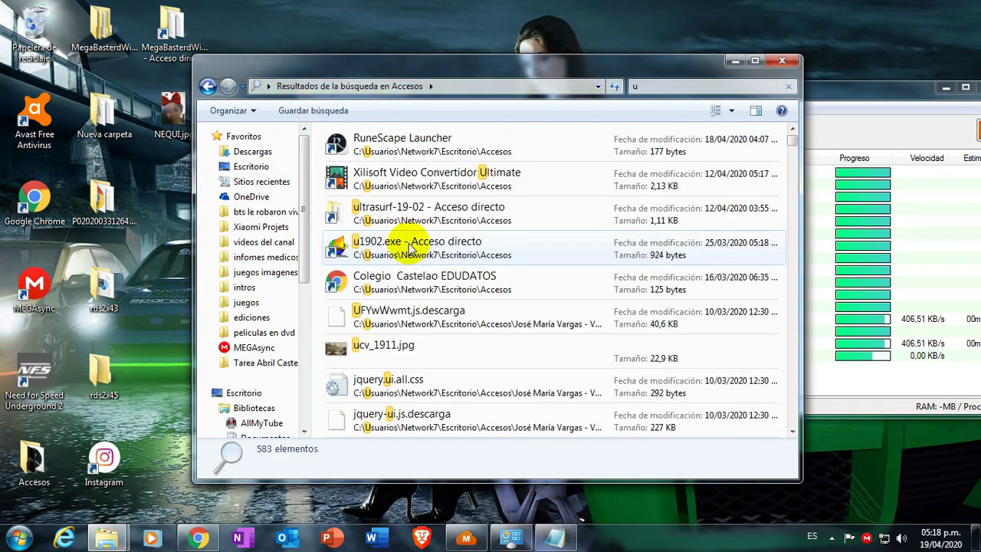
double_click(411, 248)
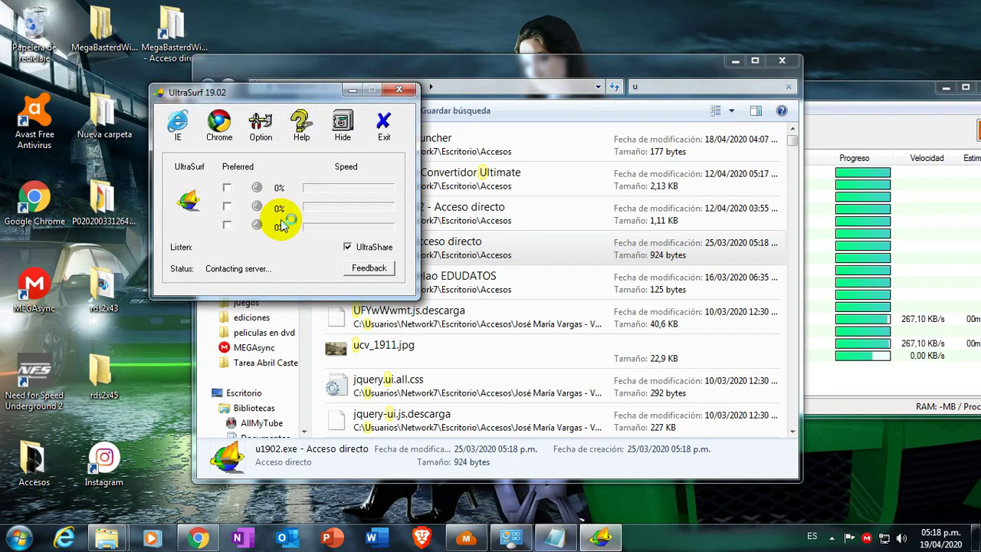
Step: Minimize the Accesos folder and browser windows, and move the UltraSurf window upward, away from the download list
click(736, 60)
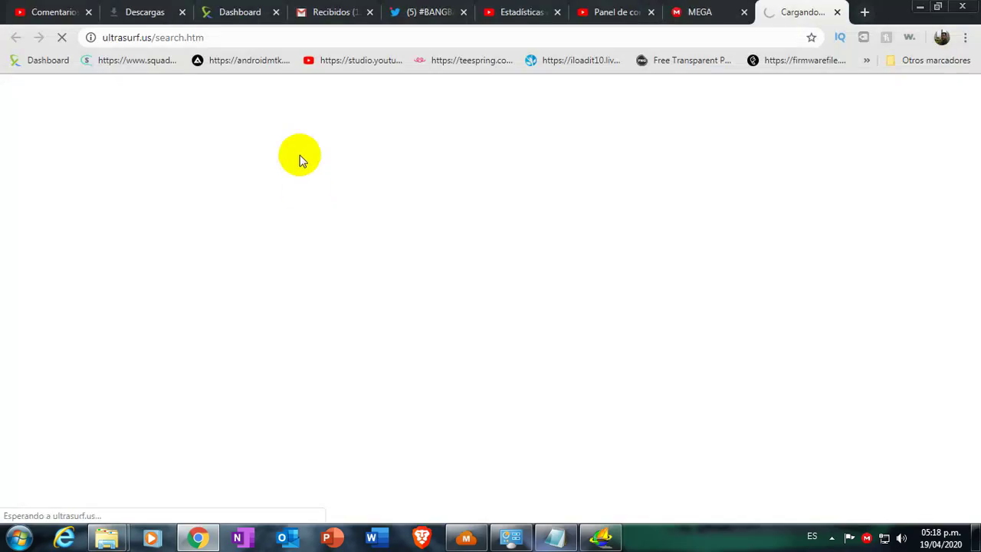
click(920, 8)
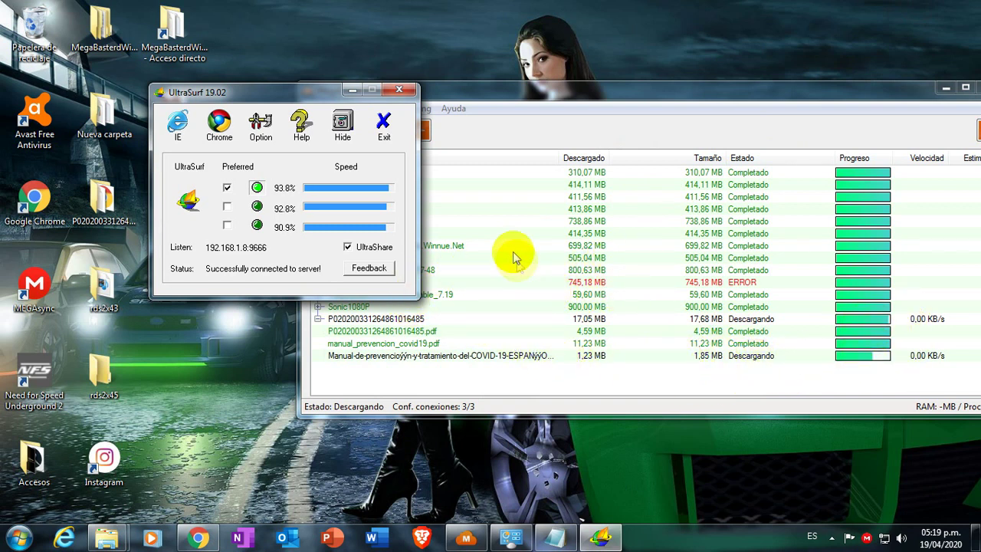
drag(314, 92, 337, 26)
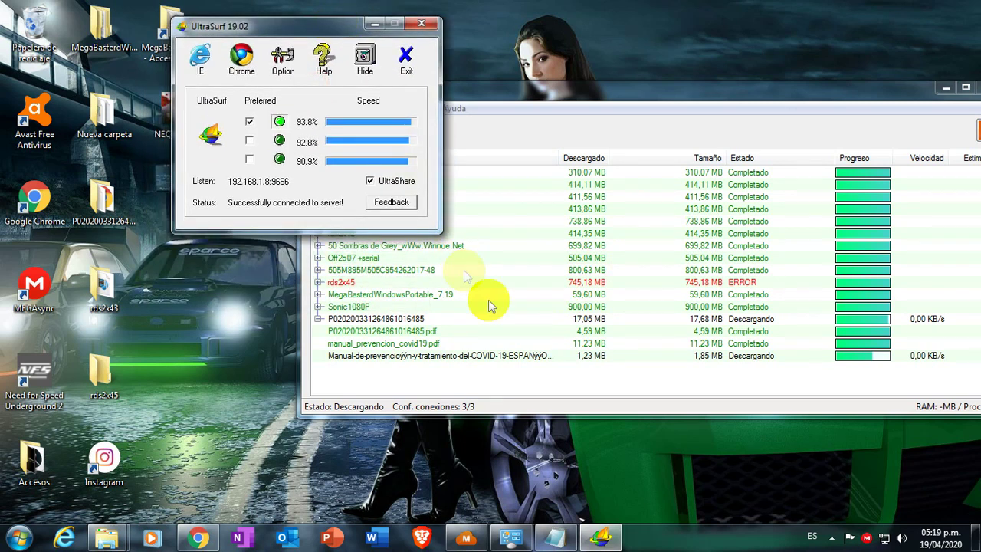
Step: Reset the rds2x45 download in MegaDownloader so that it restarts
click(585, 289)
right_click(584, 289)
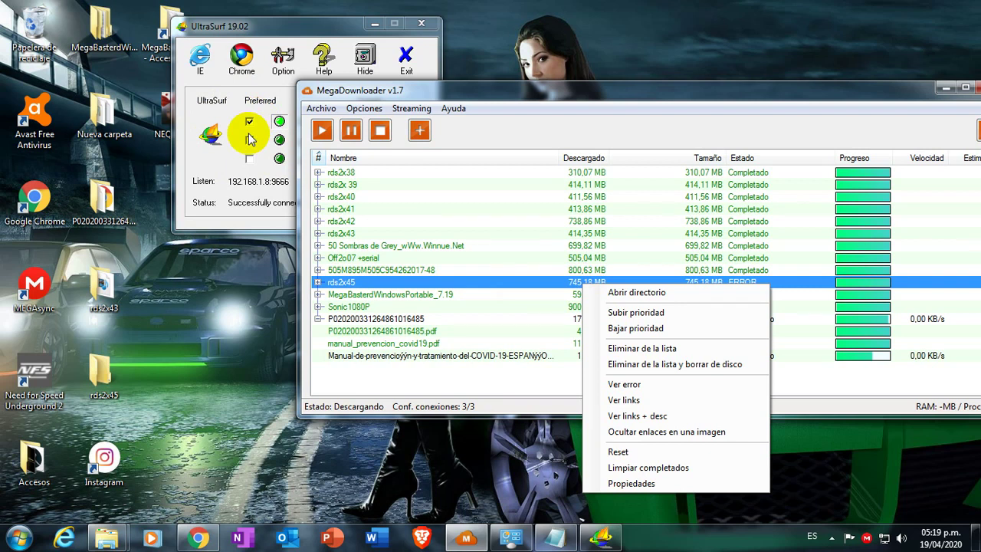
click(660, 453)
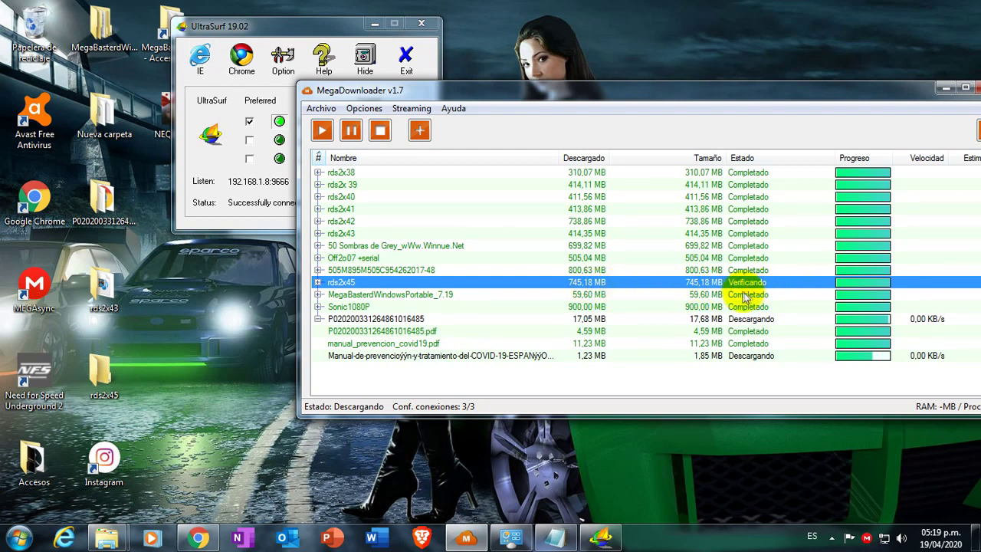
Step: Move the UltraSurf window off the desktop icons and over the MegaDownloader window
drag(294, 26, 220, 20)
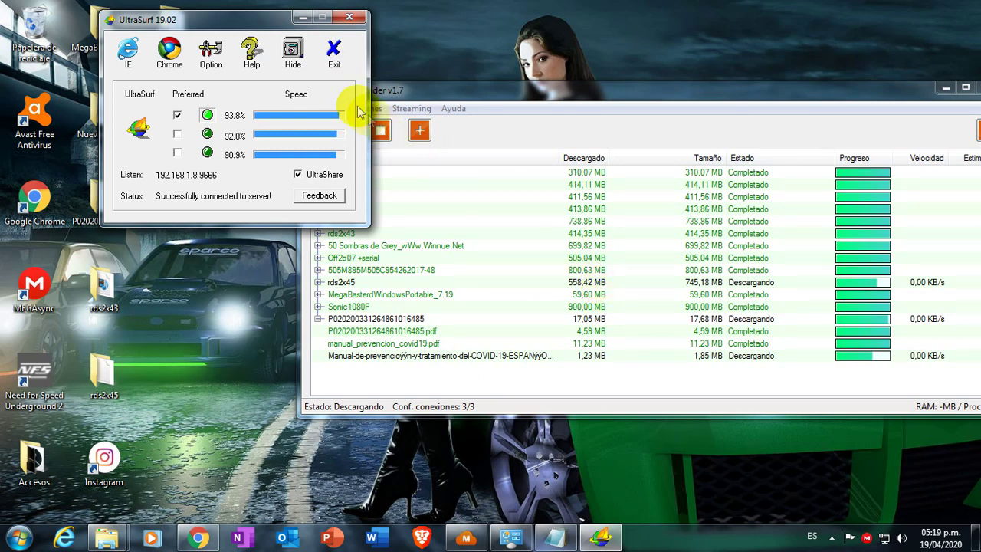
drag(263, 20, 181, 19)
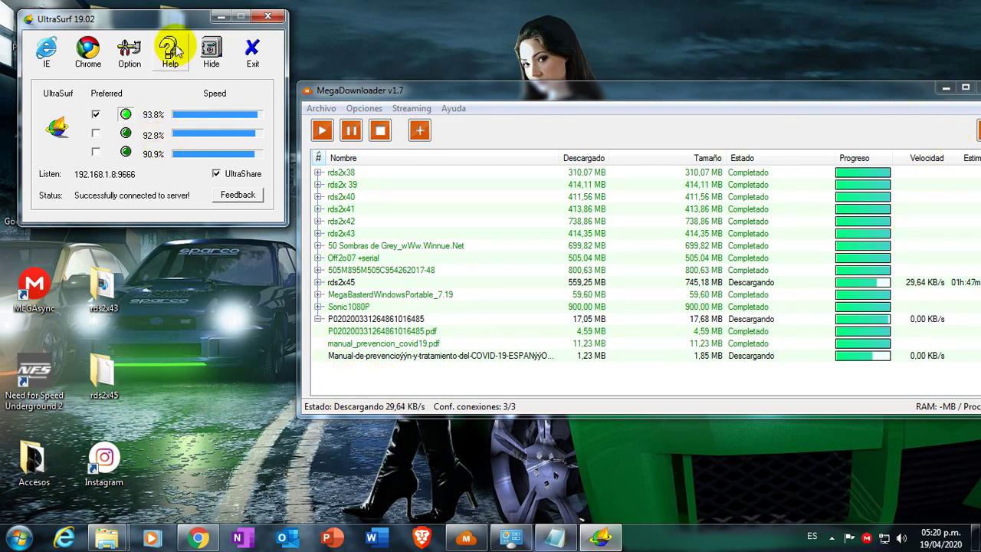
drag(160, 22, 511, 95)
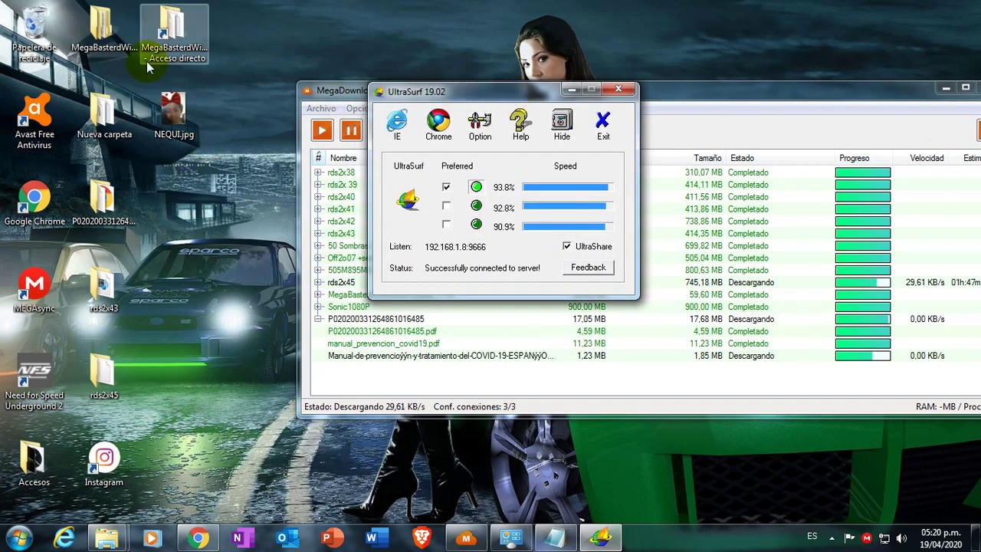
Step: Open the MegaBasterdWindowsPortable_7.19 desktop folder and its subfolder of the same name, and launch MegaBasterdJRE_7.19.exe
double_click(102, 27)
drag(594, 85, 431, 194)
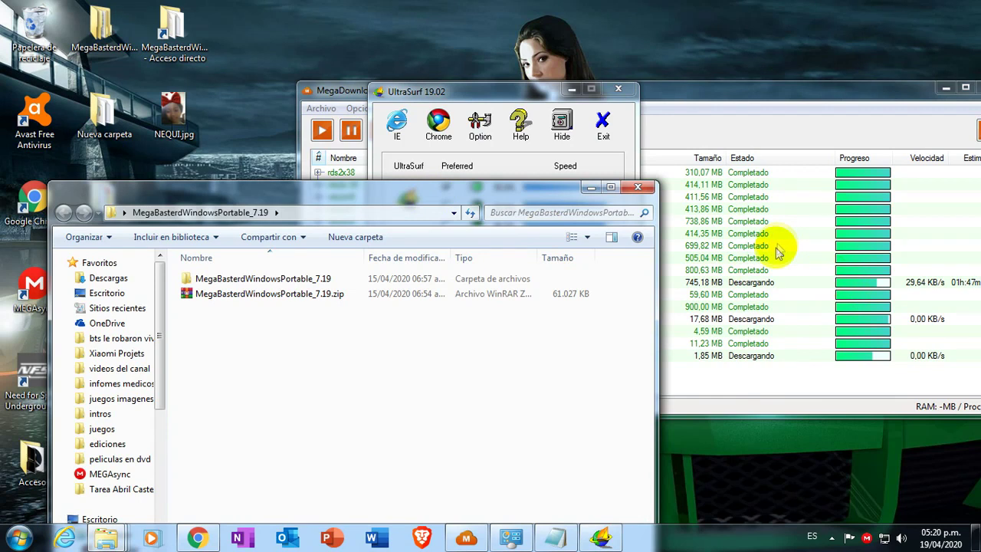
double_click(273, 279)
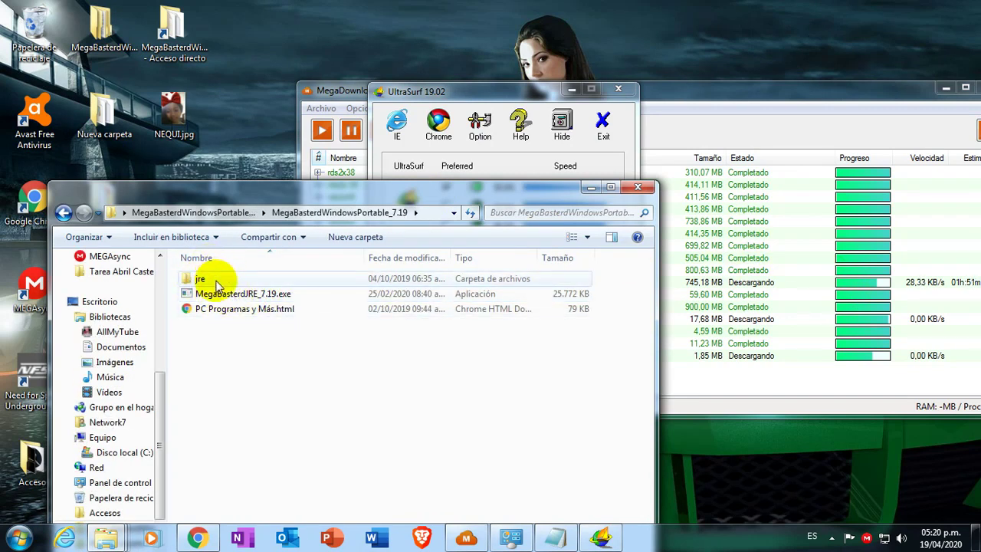
double_click(234, 294)
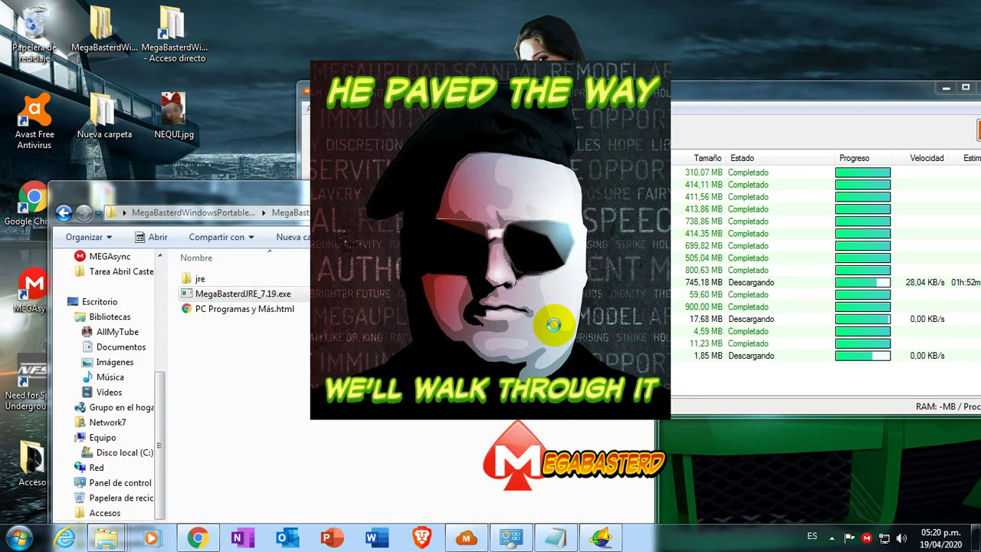
Step: Copy the converted third-line MEGA link from Notepad and close the Agregar enlaces dialog of MegaDownloader without adding it
click(561, 540)
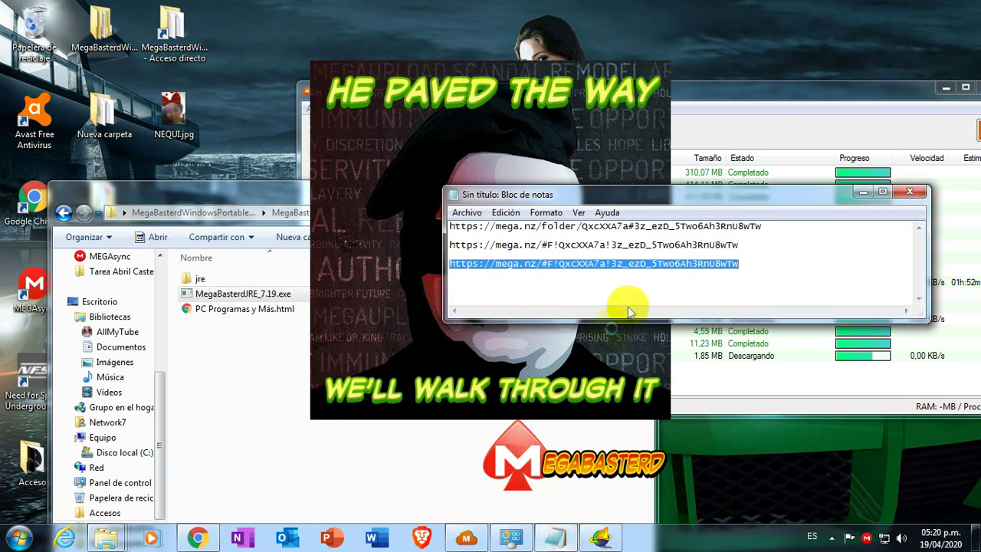
right_click(640, 266)
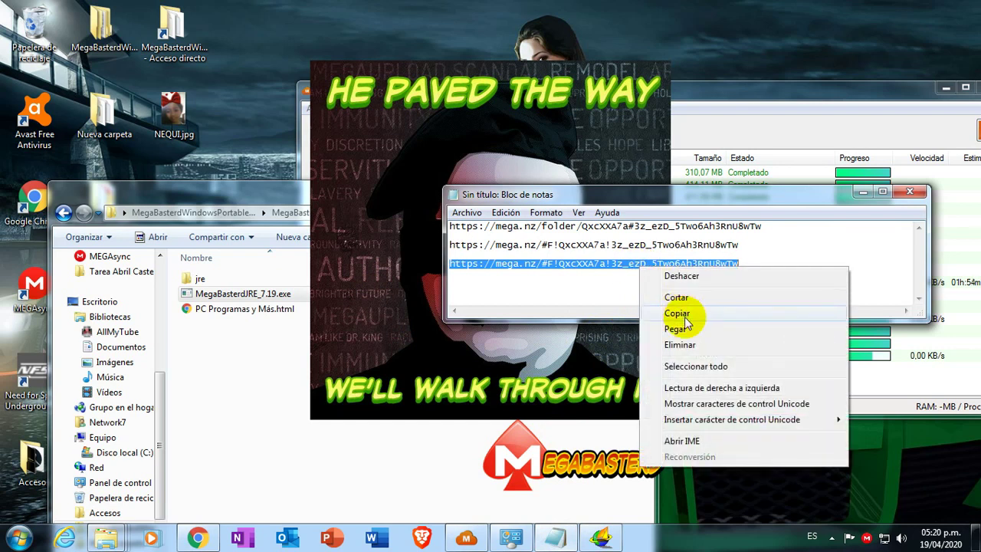
click(680, 314)
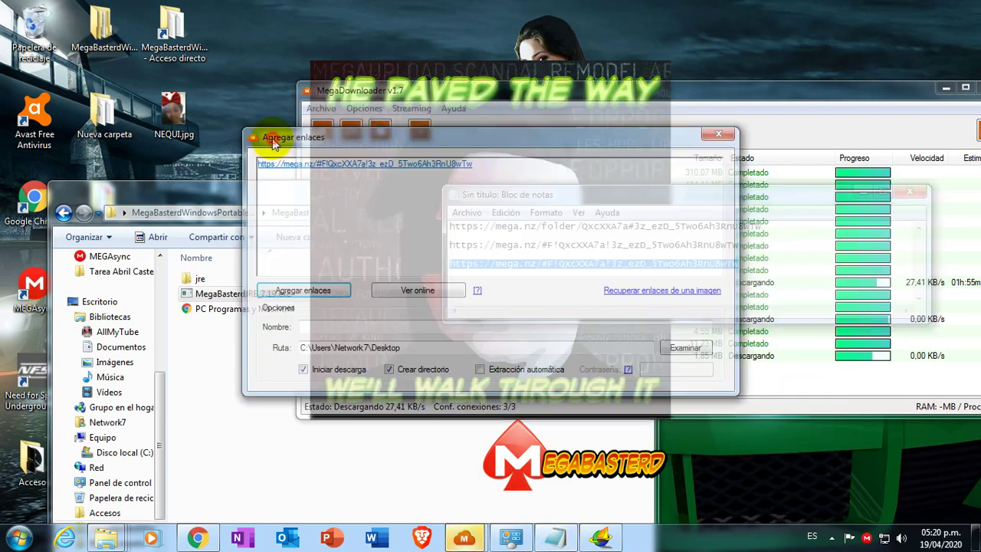
click(721, 137)
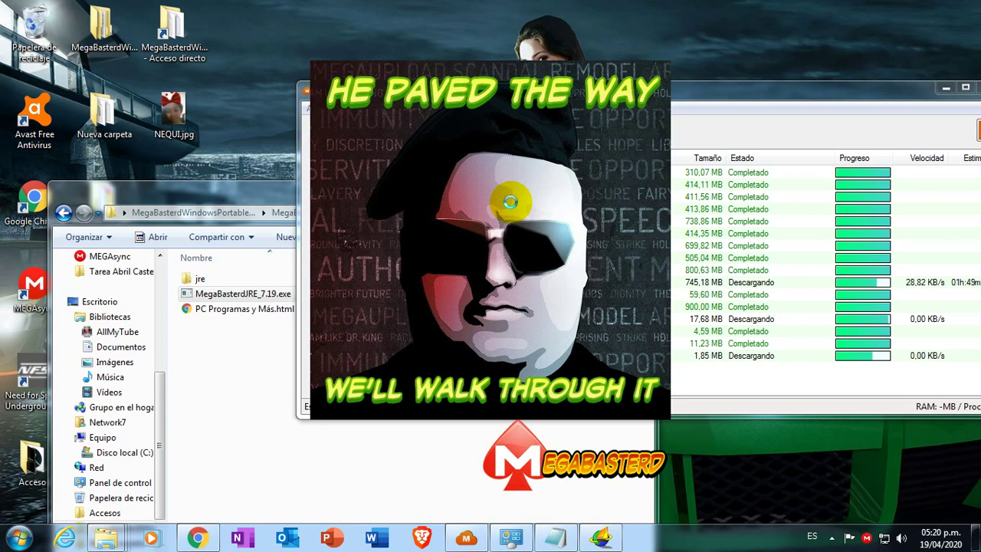
Step: Minimize the MegaBasterdWindowsPortable_7.19 folder window and the MegaDownloader window to clear the desktop
click(253, 203)
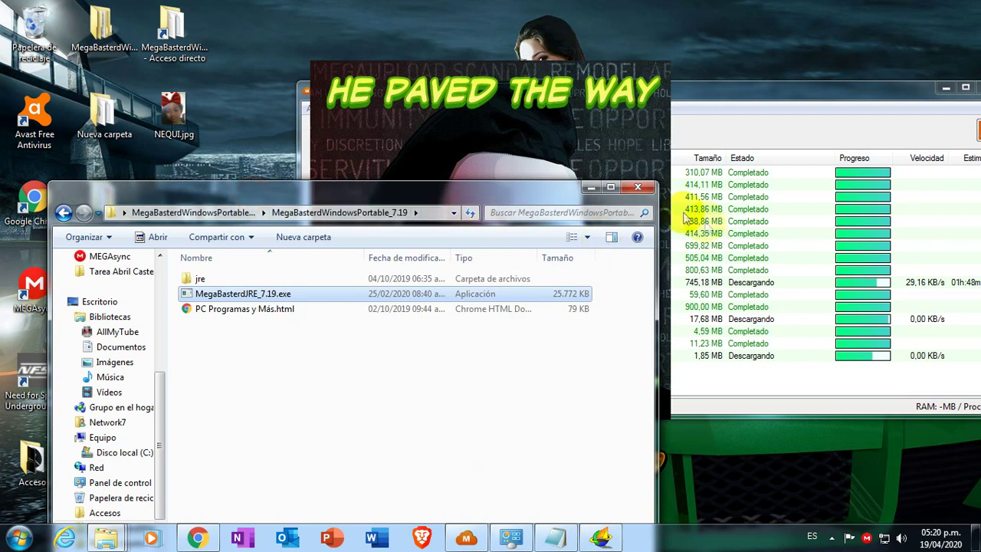
click(591, 187)
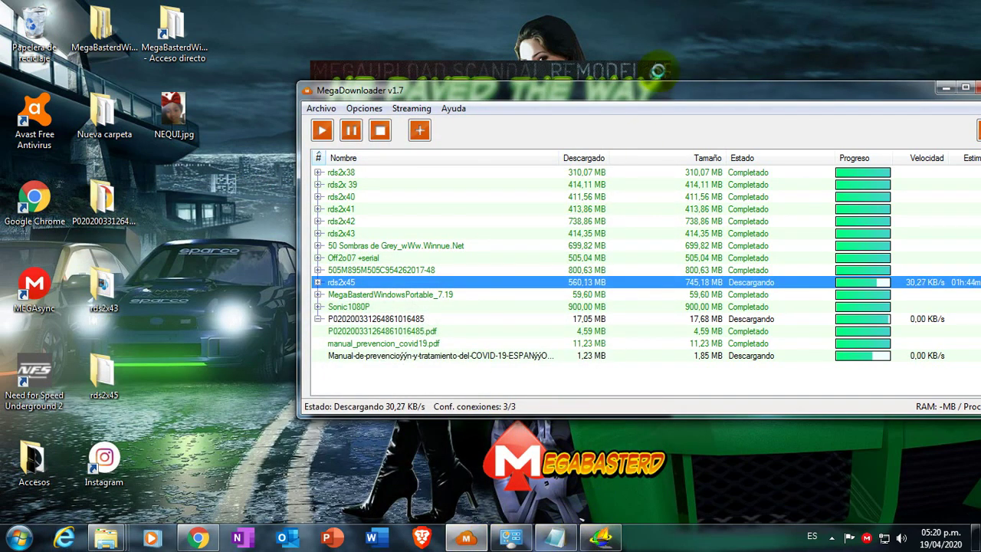
click(945, 89)
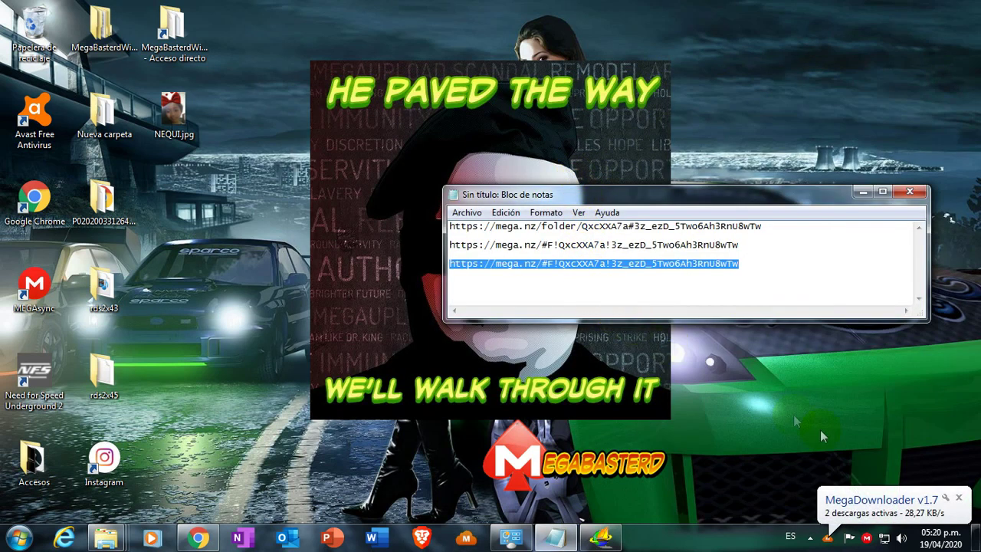
click(866, 542)
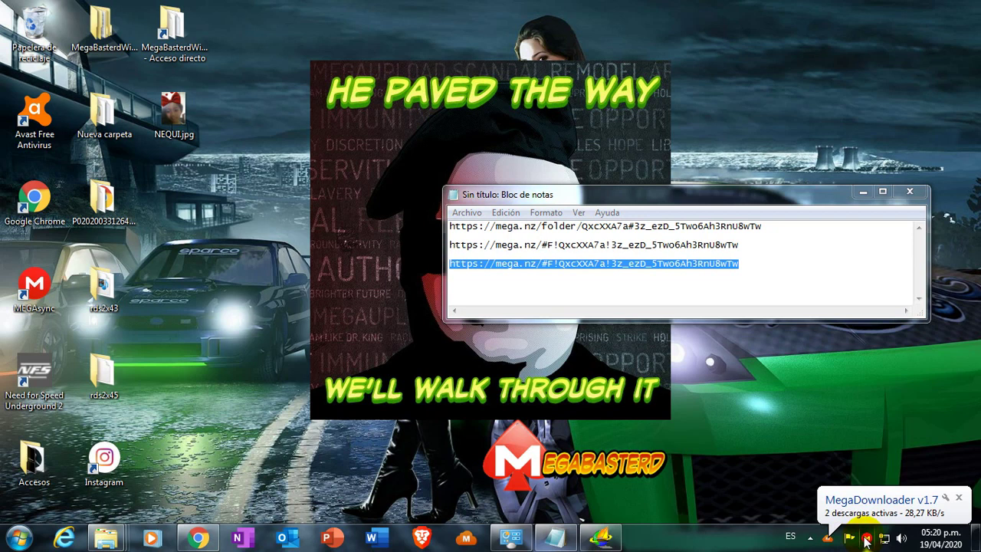
drag(829, 537, 848, 404)
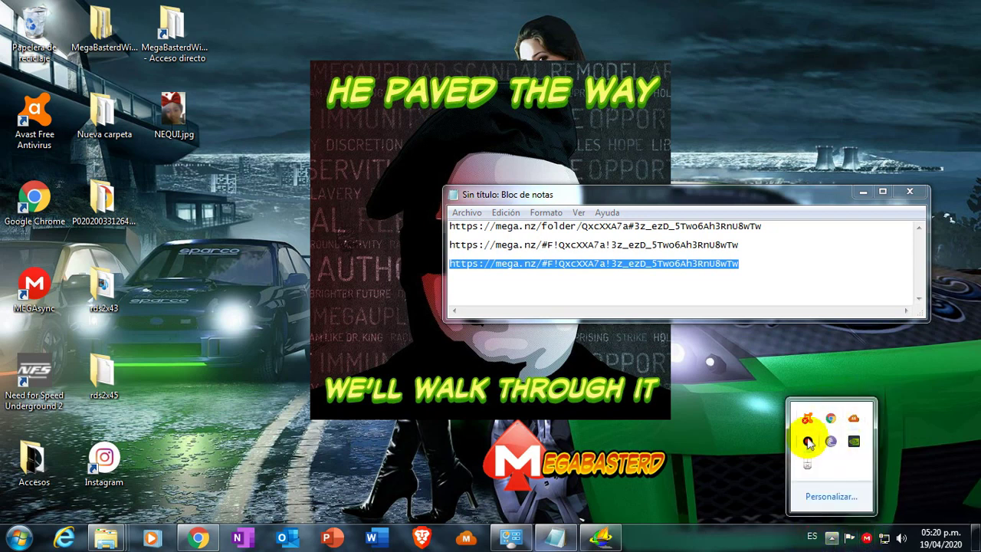
click(808, 443)
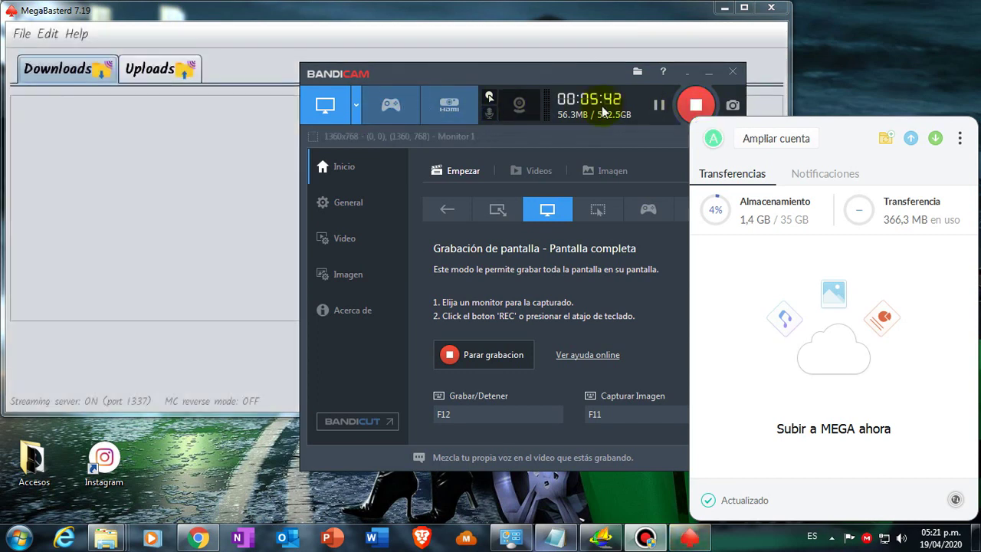
click(687, 73)
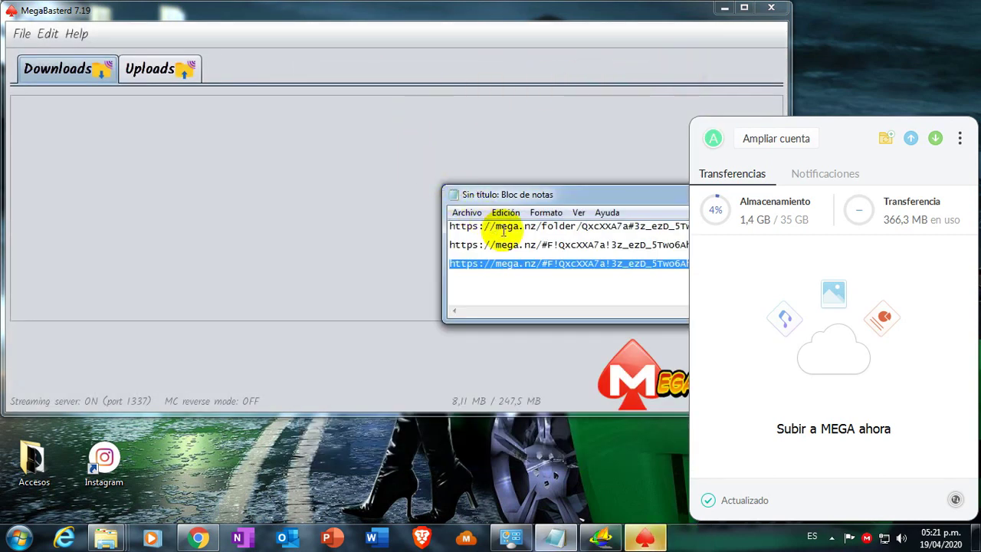
Step: Switch to MegaBasterd and dismiss its new-version message
click(21, 34)
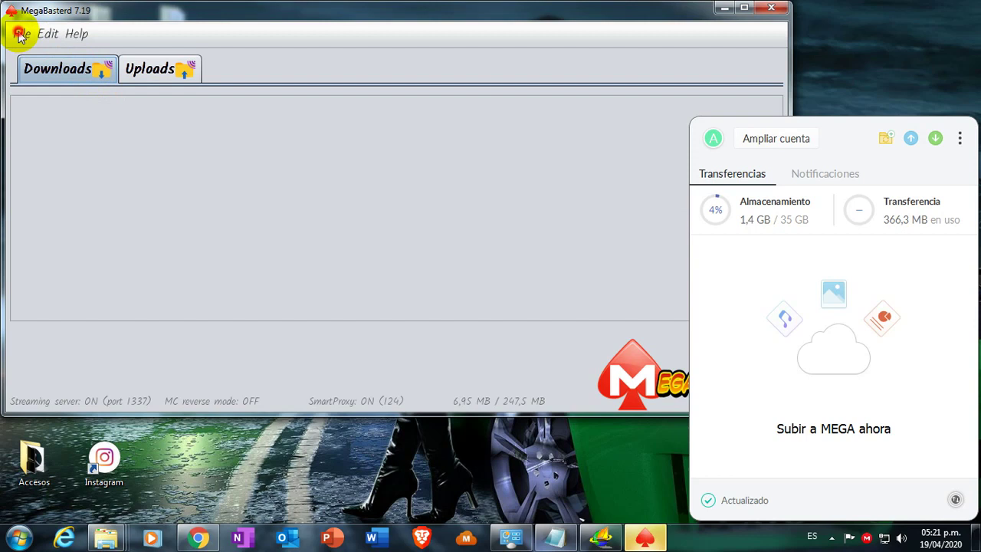
click(513, 237)
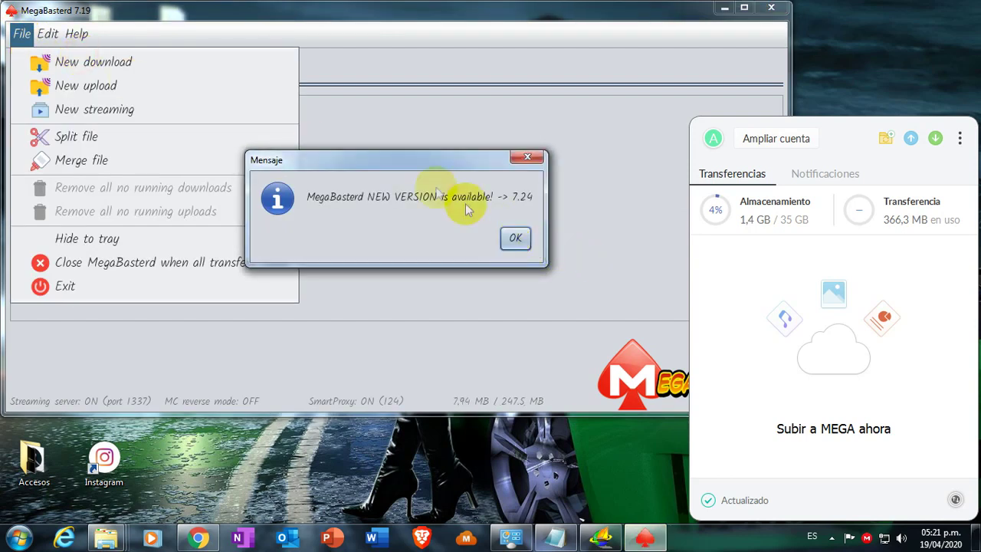
click(512, 238)
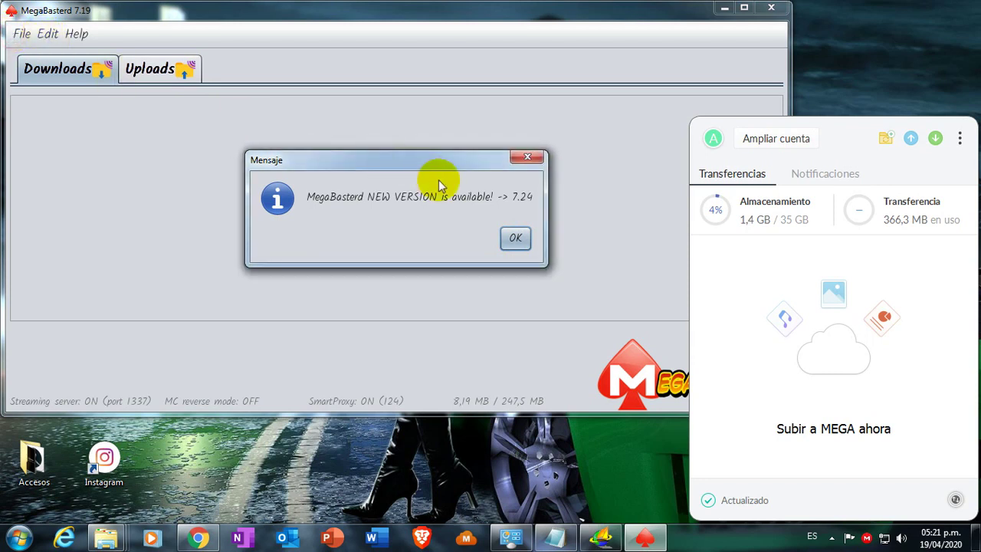
click(512, 239)
Step: Start a new MegaBasterd download with the copied folder link, close MegaDownloader's Agregar enlaces dialog, and move the Link Grabber window aside
click(22, 34)
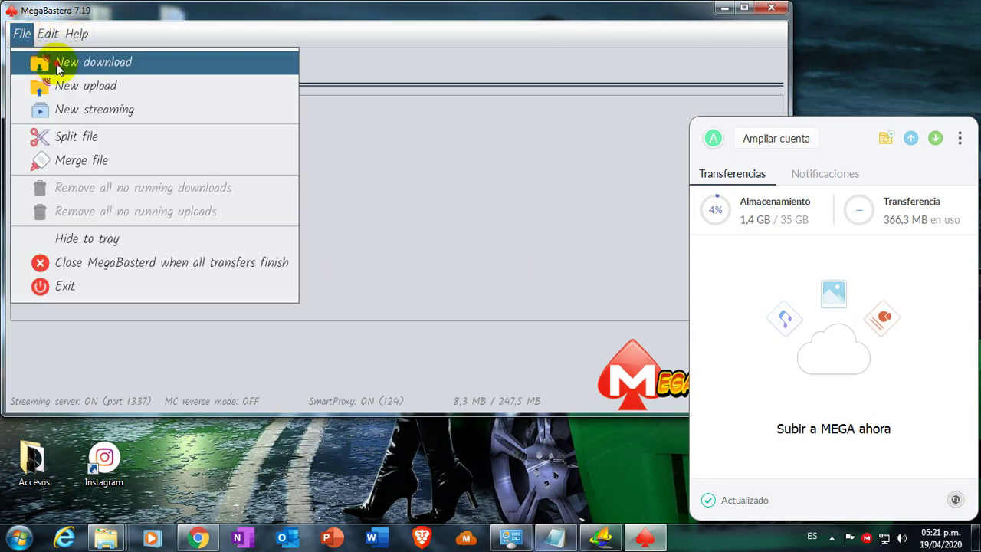
click(230, 64)
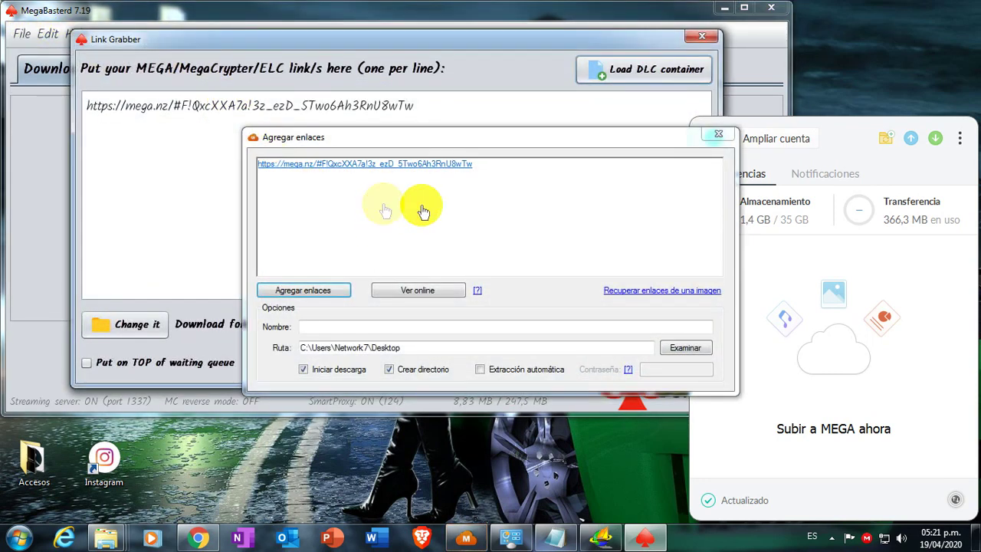
click(719, 136)
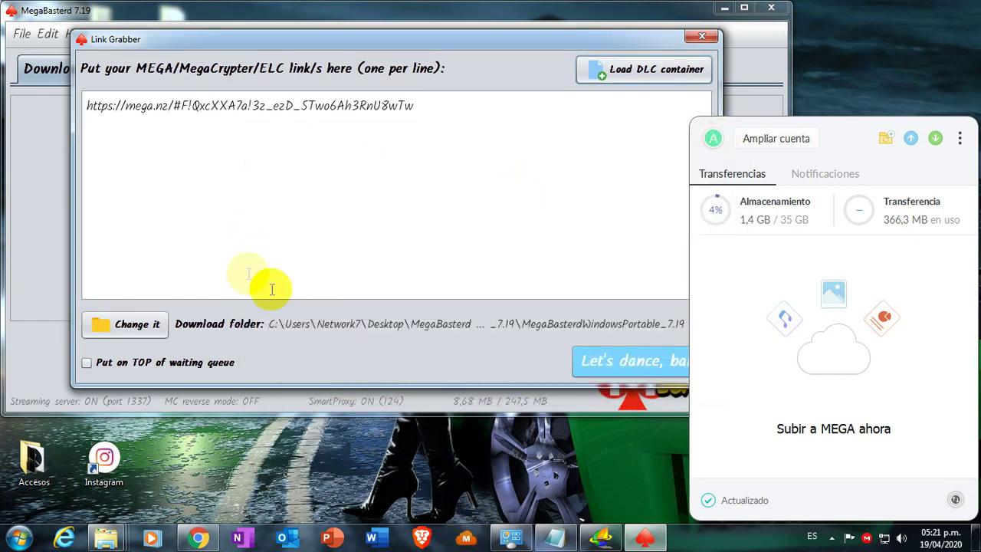
drag(537, 39, 456, 34)
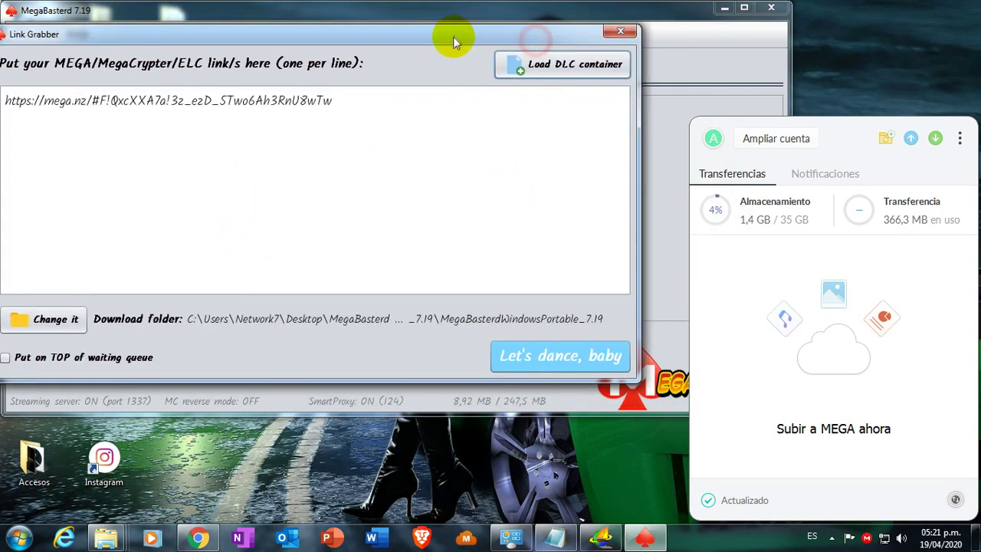
Step: Submit the folder link, start downloading all of its listed PDF files, and shift the MegaBasterd window slightly
click(563, 366)
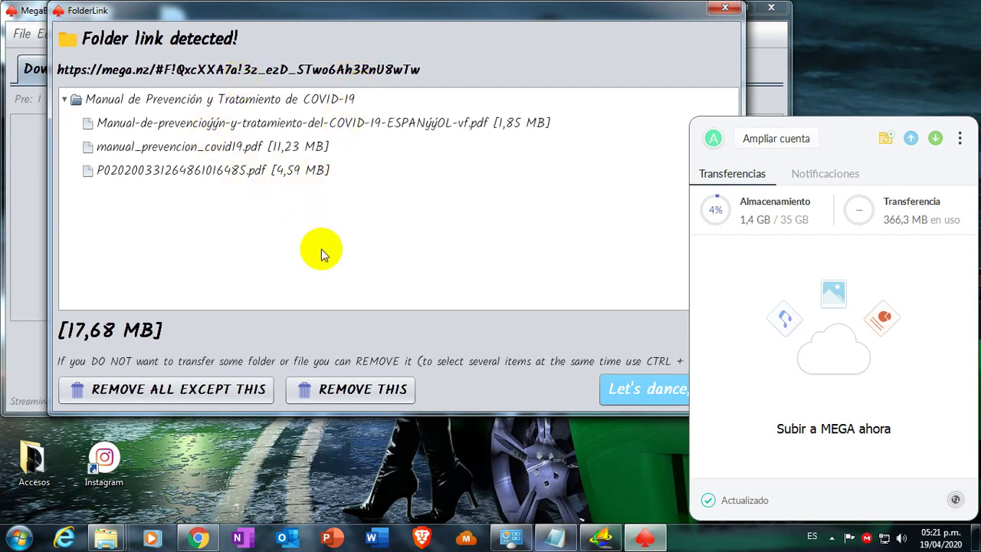
click(623, 388)
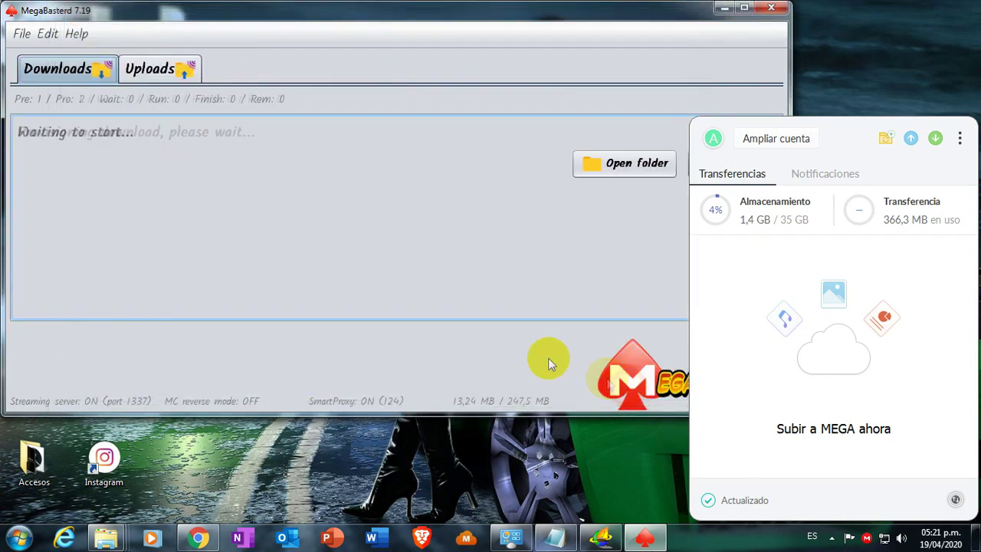
drag(553, 20, 576, 34)
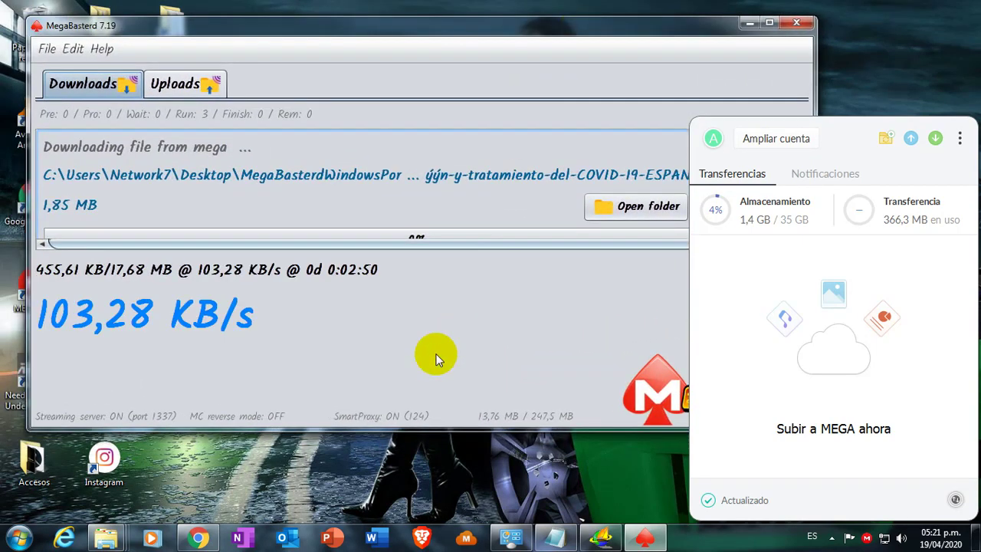